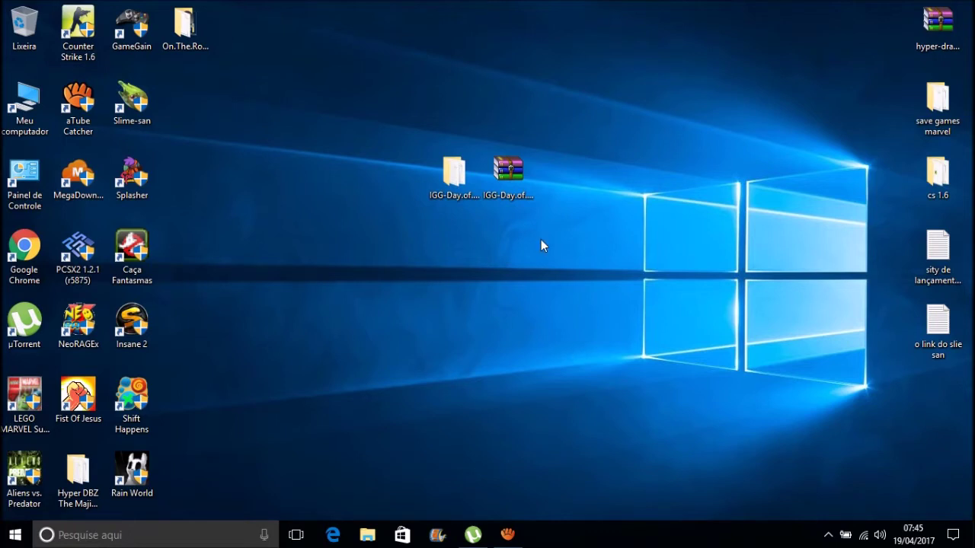
pyautogui.click(500, 166)
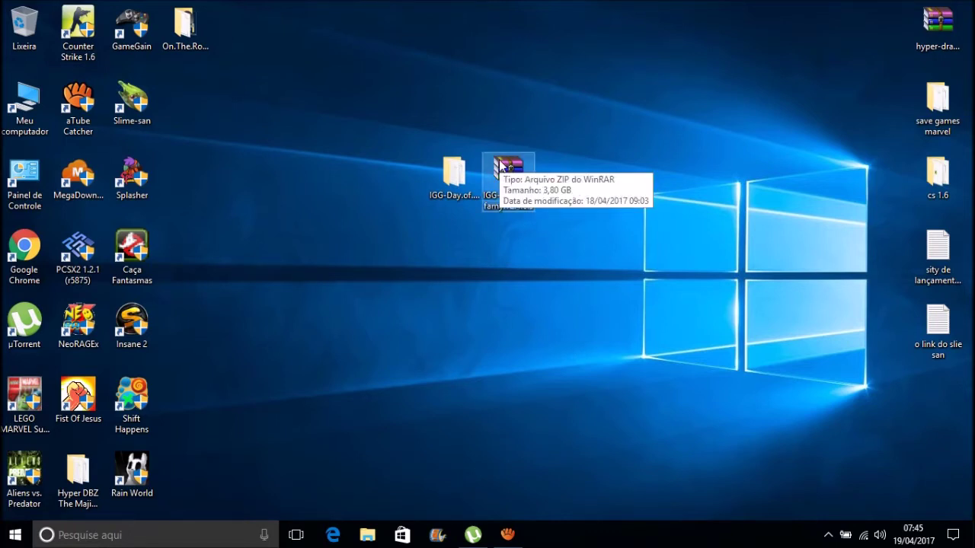
pyautogui.click(536, 273)
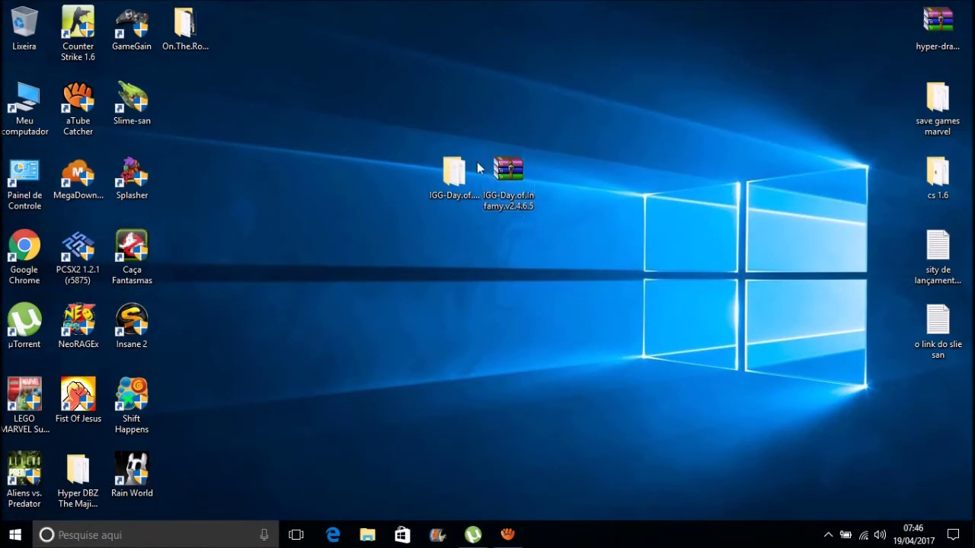
pyautogui.moveTo(524, 219); pyautogui.dragTo(387, 96)
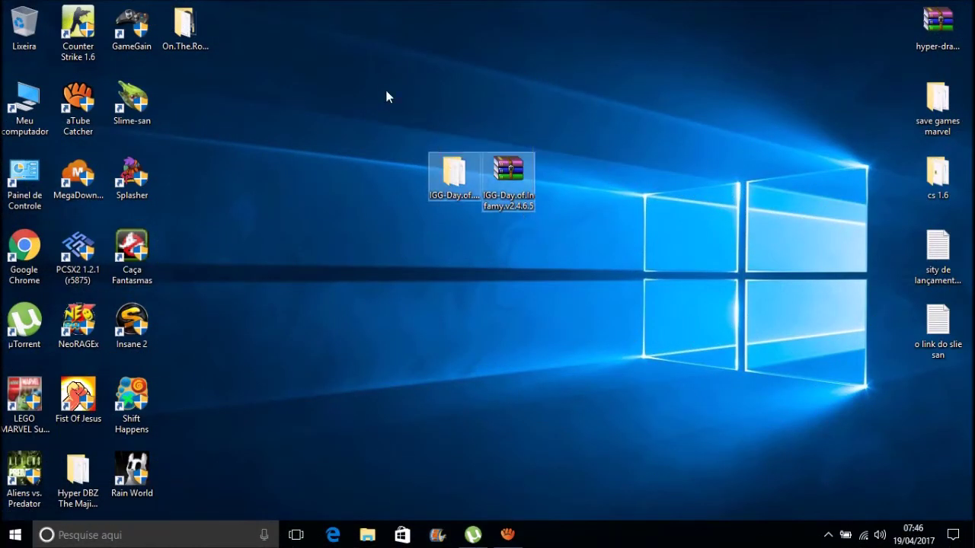
pyautogui.click(560, 260)
pyautogui.click(438, 183)
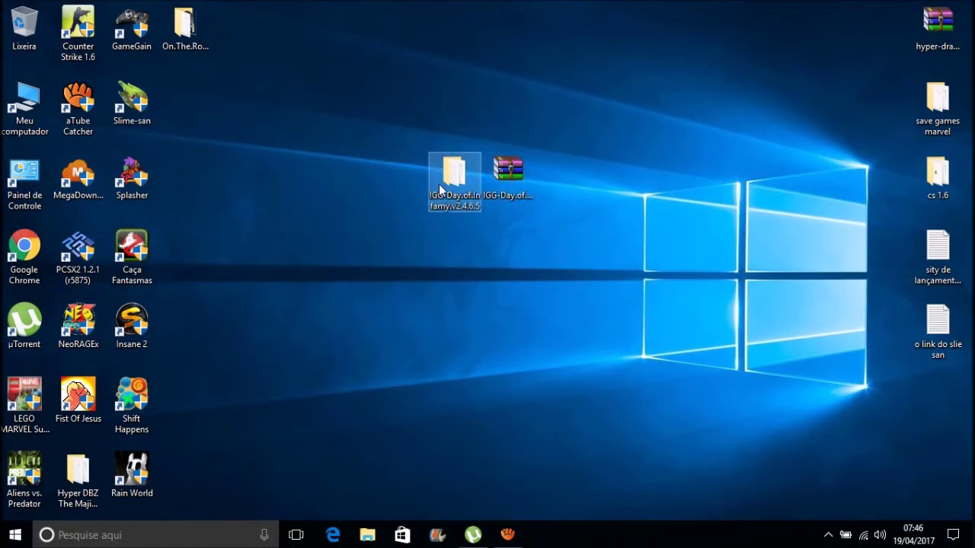
pyautogui.click(565, 239)
pyautogui.click(516, 179)
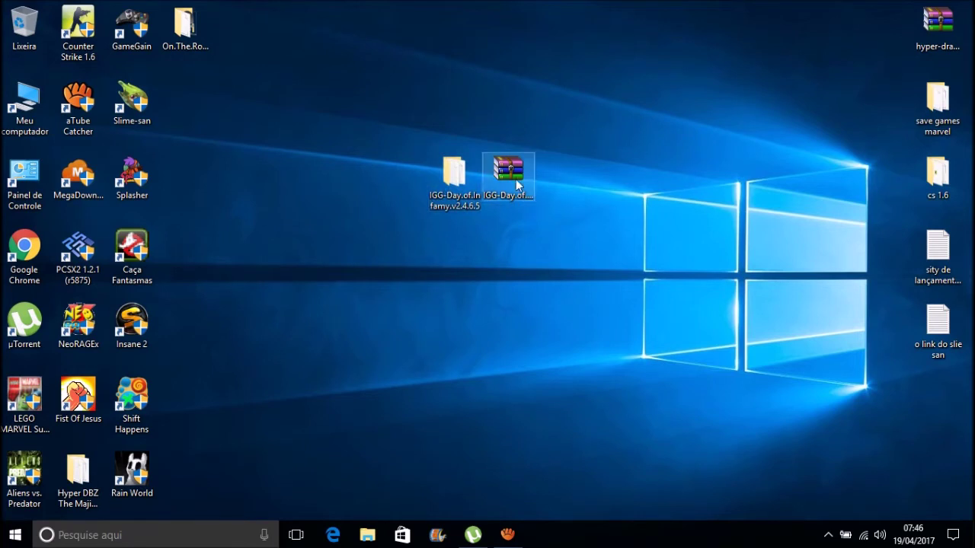
pyautogui.click(545, 259)
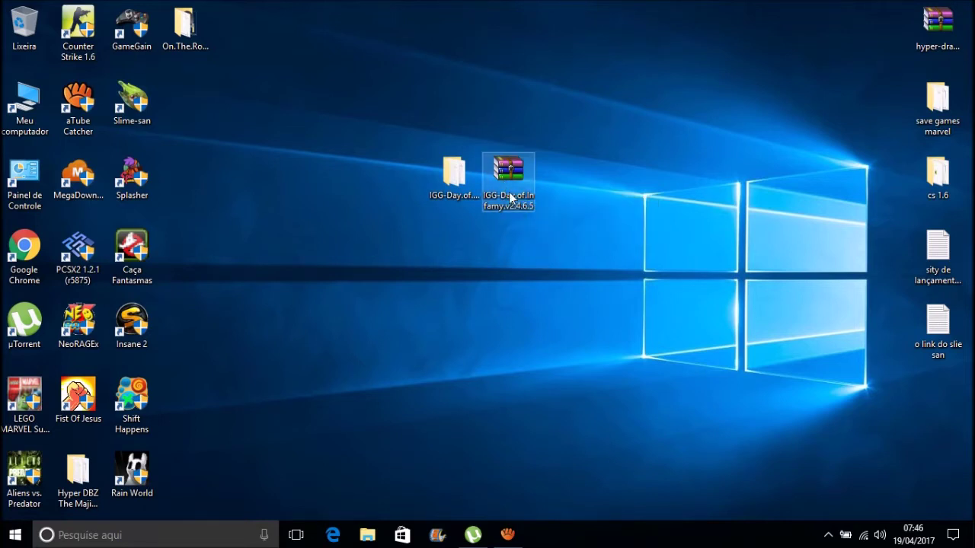
pyautogui.moveTo(511, 198)
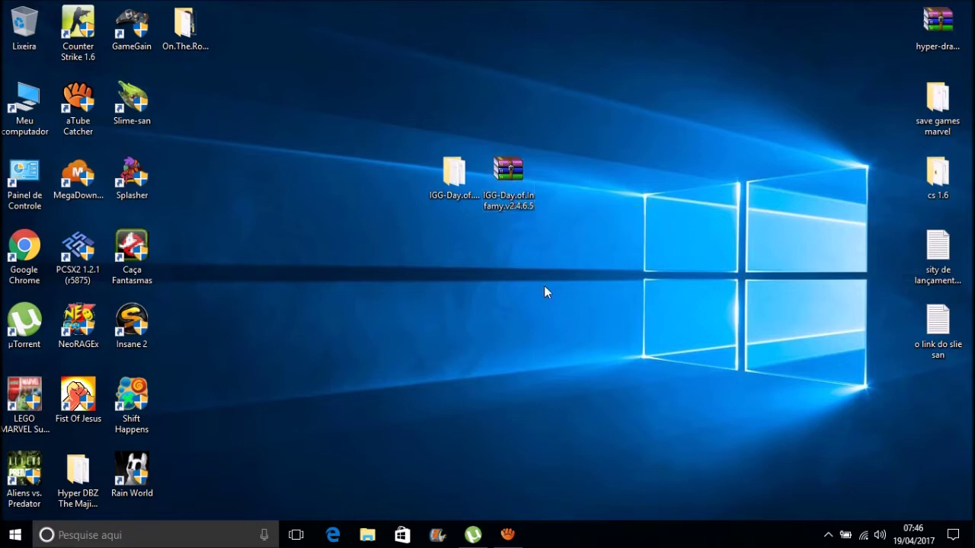
pyautogui.moveTo(544, 286); pyautogui.dragTo(419, 108)
pyautogui.click(538, 245)
pyautogui.click(509, 183)
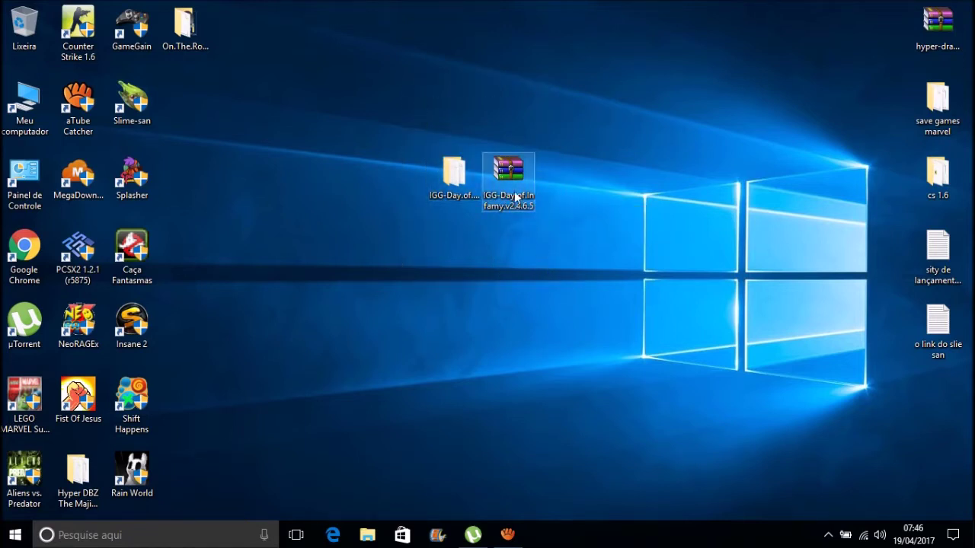
pyautogui.moveTo(516, 195)
pyautogui.mouseDown()
pyautogui.moveTo(526, 278)
pyautogui.moveTo(520, 205)
pyautogui.mouseUp()
pyautogui.moveTo(462, 147); pyautogui.dragTo(410, 102)
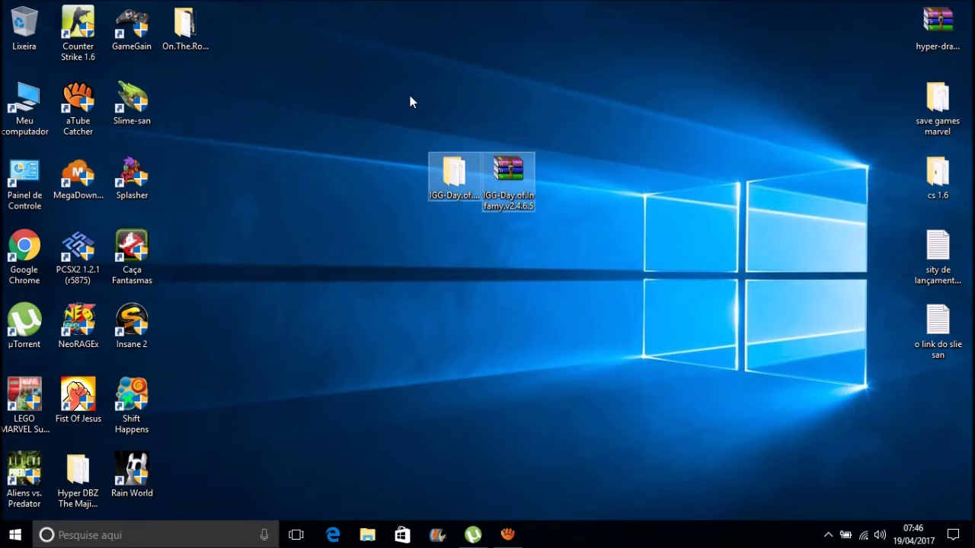
pyautogui.click(523, 258)
pyautogui.click(516, 185)
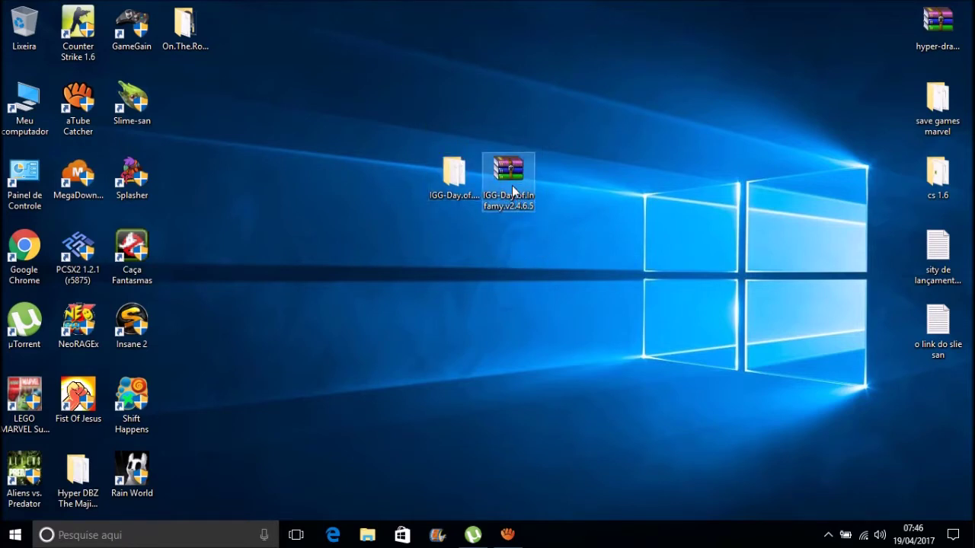
pyautogui.moveTo(601, 273); pyautogui.dragTo(396, 67)
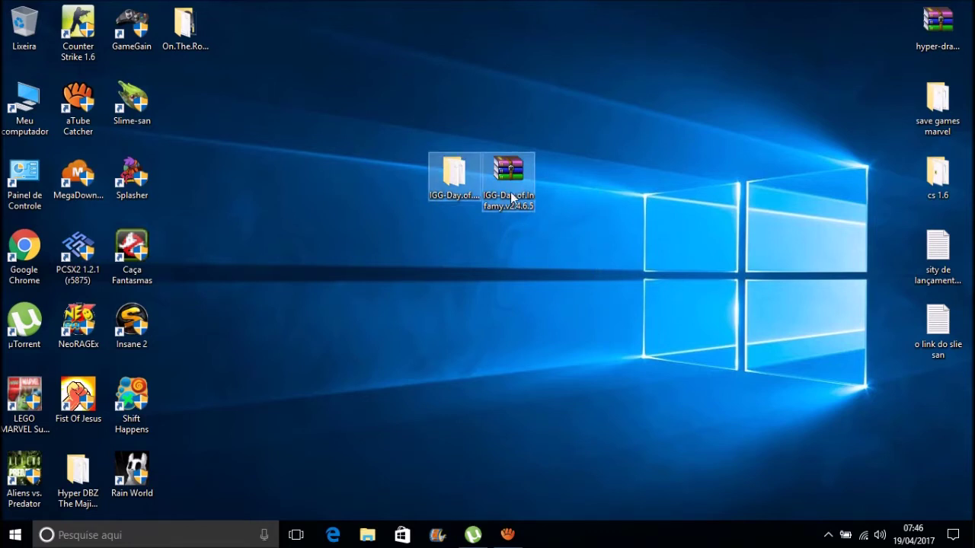
pyautogui.click(569, 268)
pyautogui.click(516, 201)
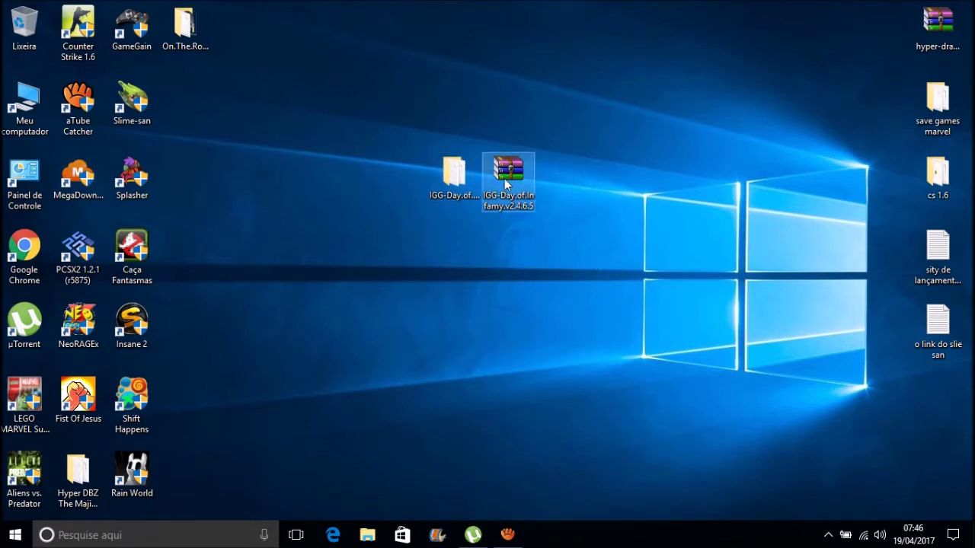
pyautogui.moveTo(501, 176); pyautogui.dragTo(526, 175)
pyautogui.click(590, 287)
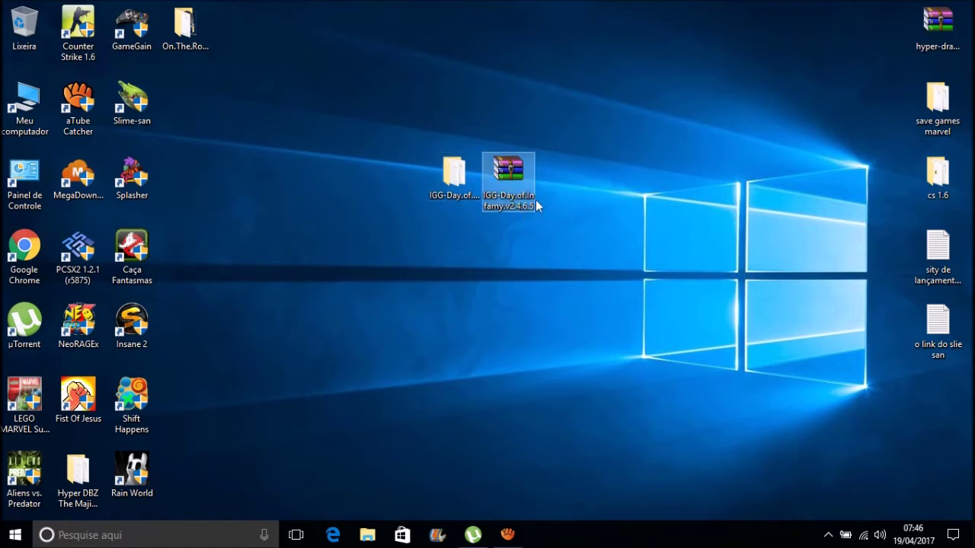
pyautogui.moveTo(644, 285); pyautogui.dragTo(401, 87)
pyautogui.click(401, 86)
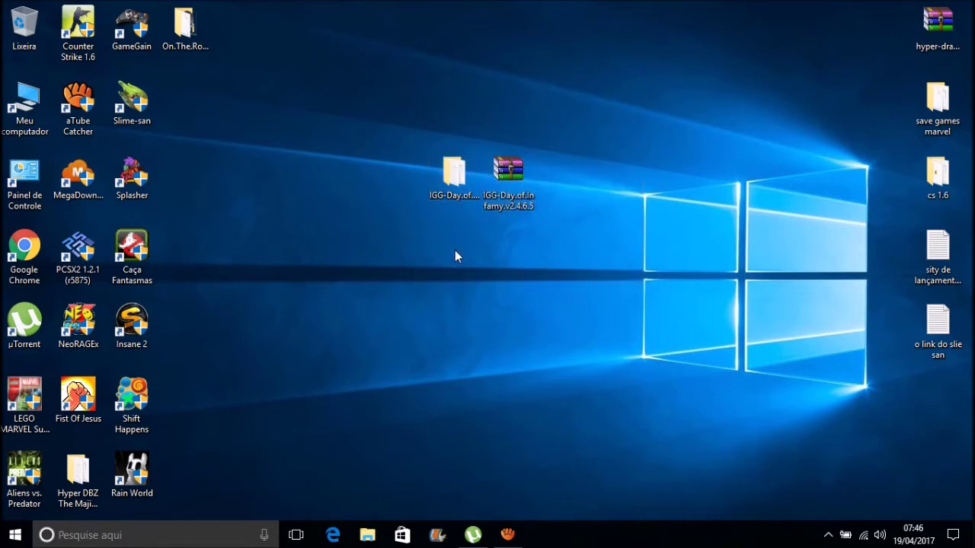
pyautogui.click(516, 177)
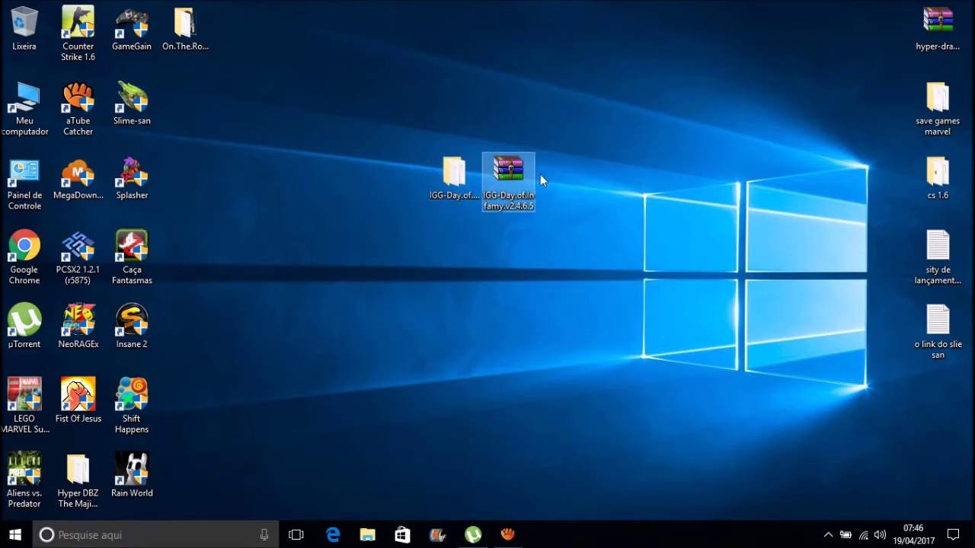
pyautogui.click(542, 290)
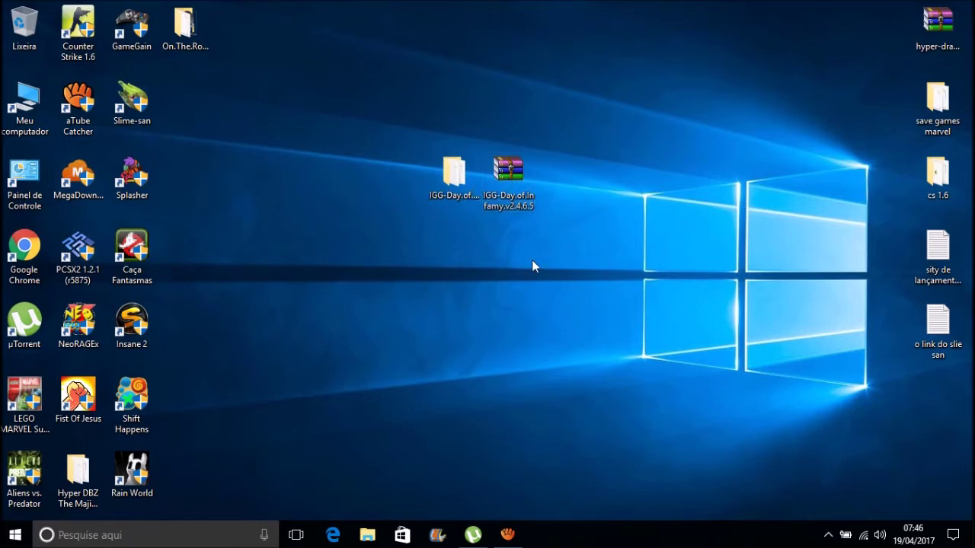
# Move the IGG-Day.of.Infamy.v2.4.6.5 archive farther from the matching folder on the desktop and view its extraction options
pyautogui.moveTo(506, 200); pyautogui.dragTo(561, 196)
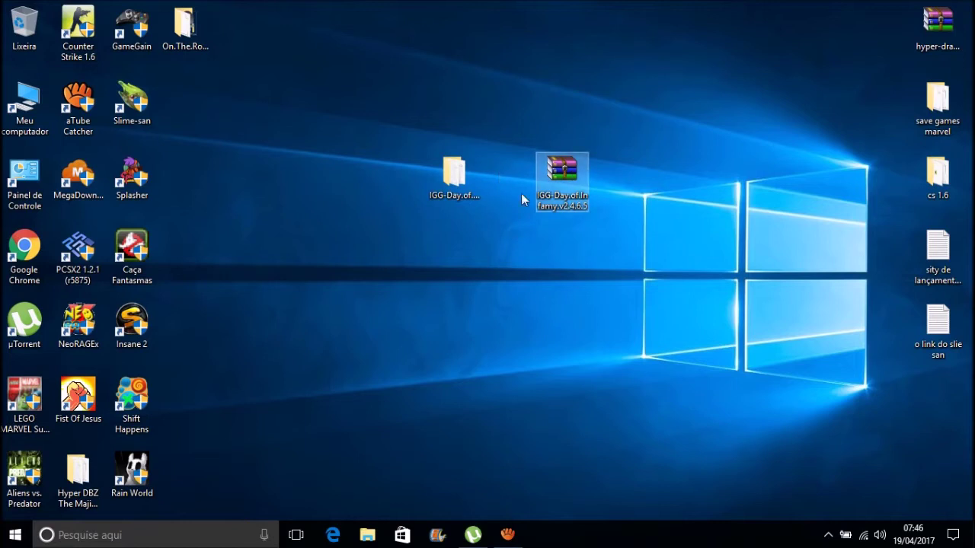
pyautogui.rightClick(562, 172)
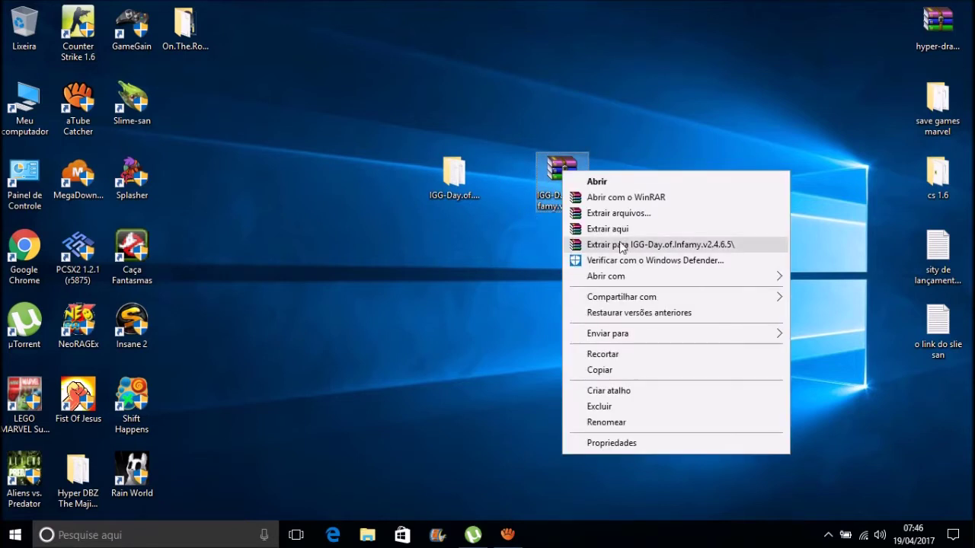
pyautogui.click(527, 240)
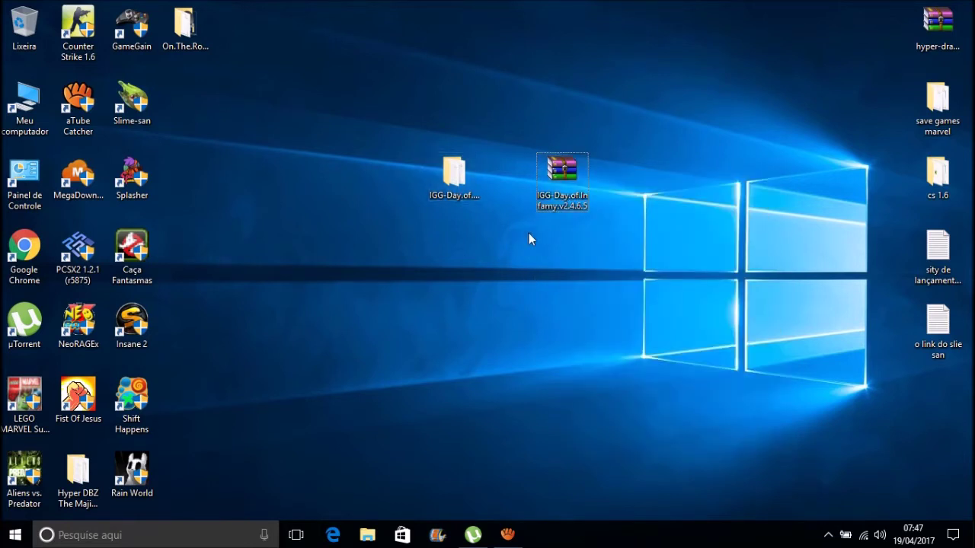
# Cut the extracted IGG-Day.of.Infamy.v2.4.6.5 folder from the desktop
pyautogui.click(451, 181)
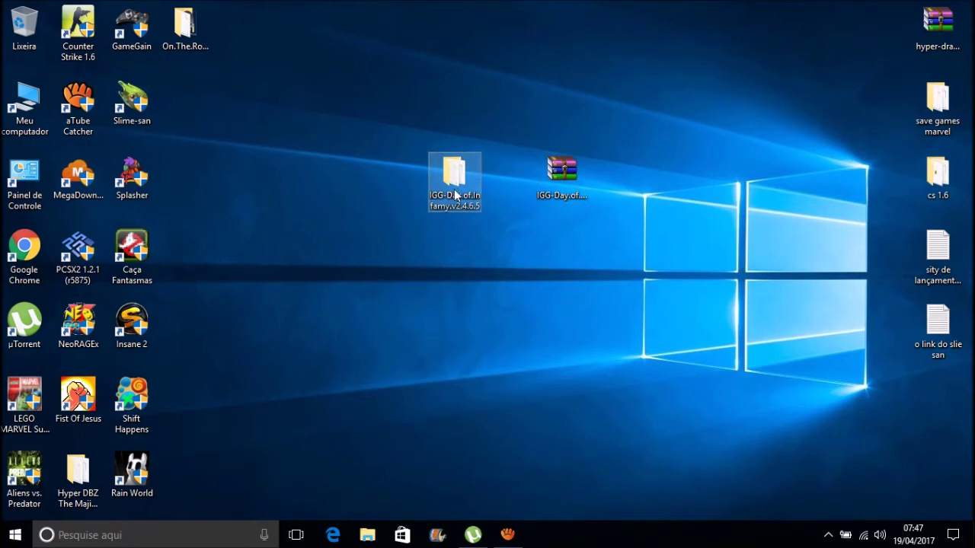
pyautogui.doubleClick(460, 183)
pyautogui.rightClick(433, 207)
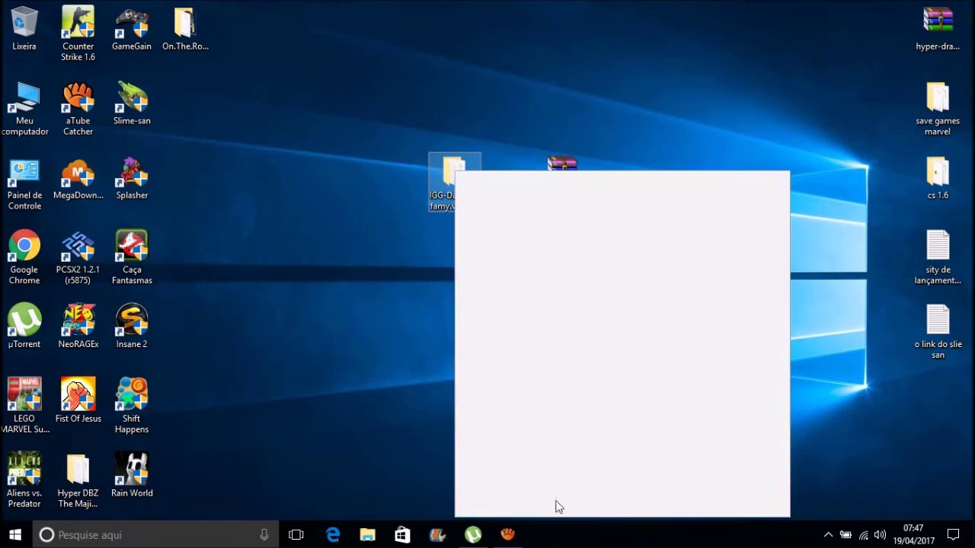
pyautogui.click(495, 417)
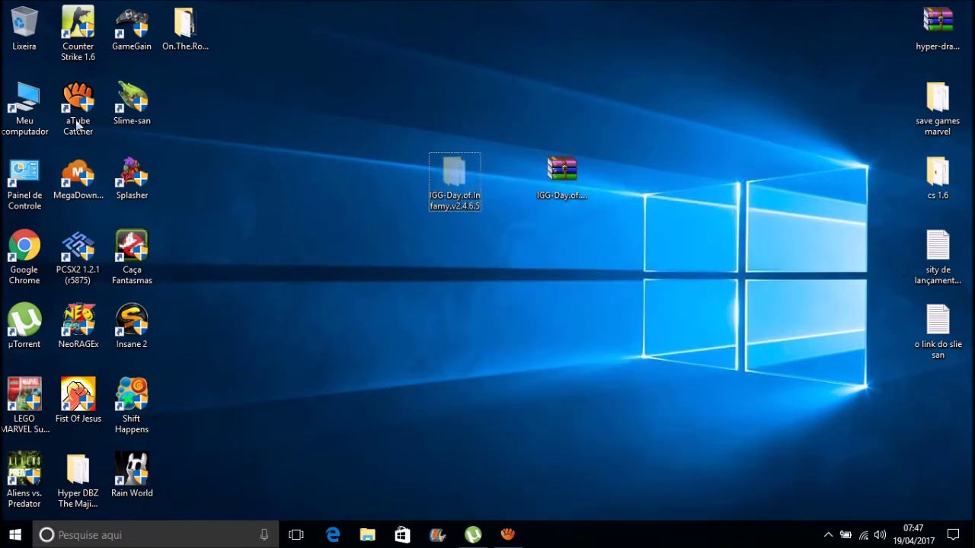
# Go to Program Files (x86) on the Windows (C:) drive and paste the cut game folder there
pyautogui.doubleClick(17, 133)
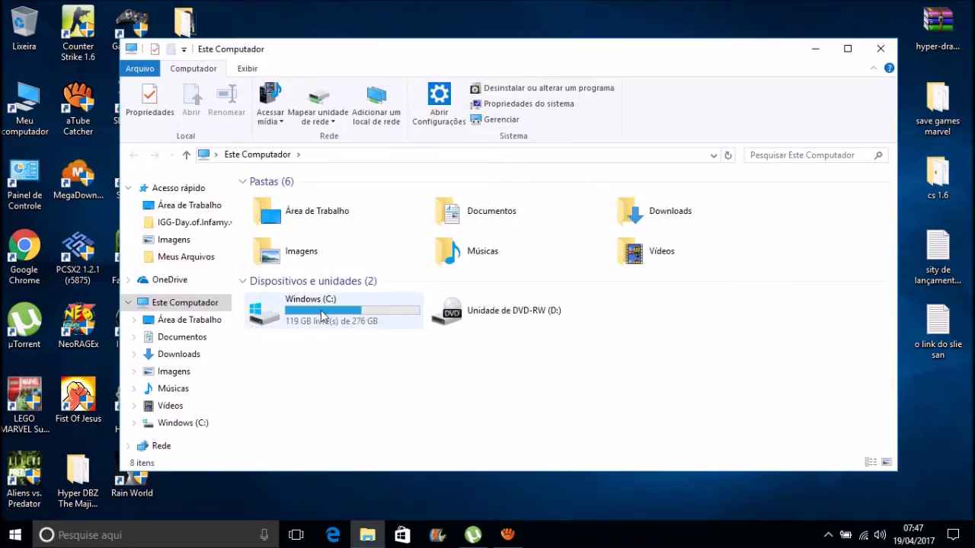
pyautogui.doubleClick(272, 318)
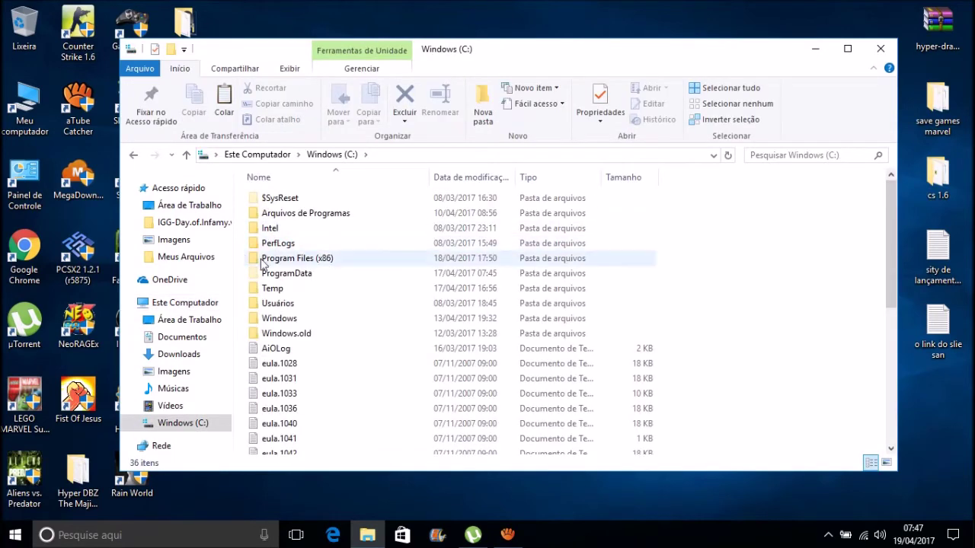
pyautogui.doubleClick(305, 262)
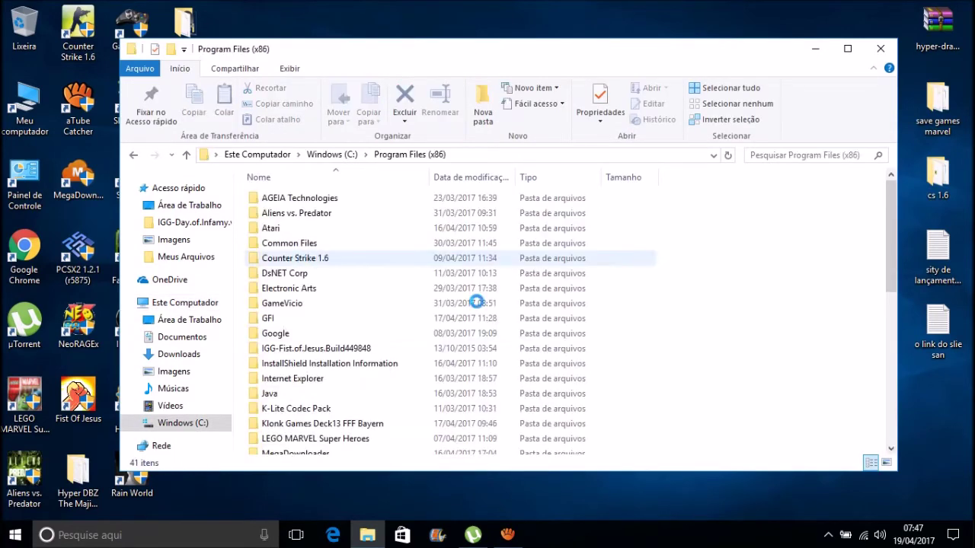
pyautogui.press('Menu')
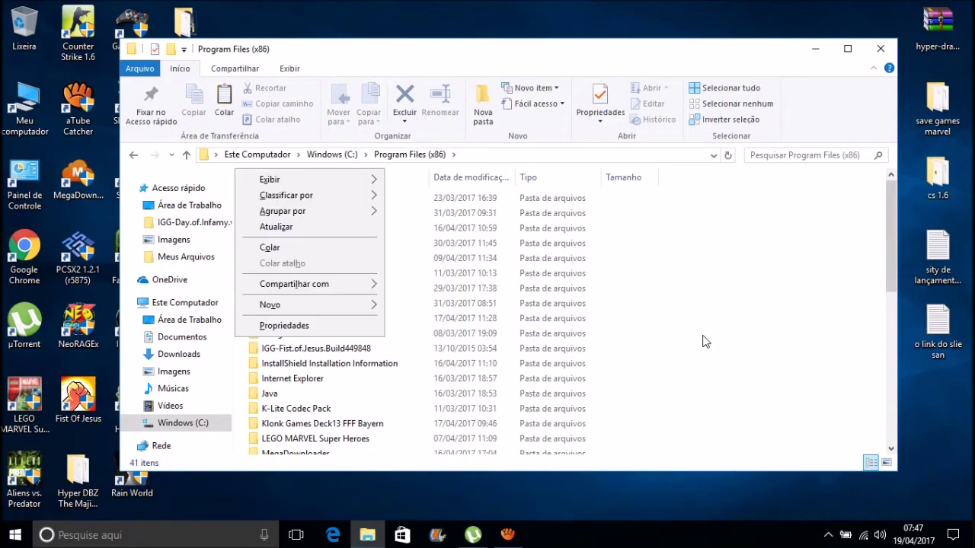
pyautogui.click(289, 226)
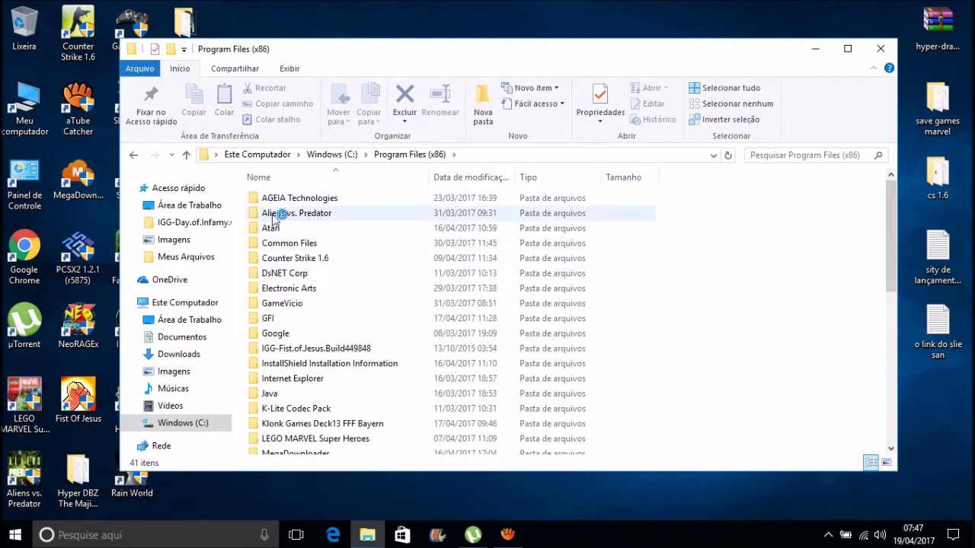
pyautogui.click(440, 183)
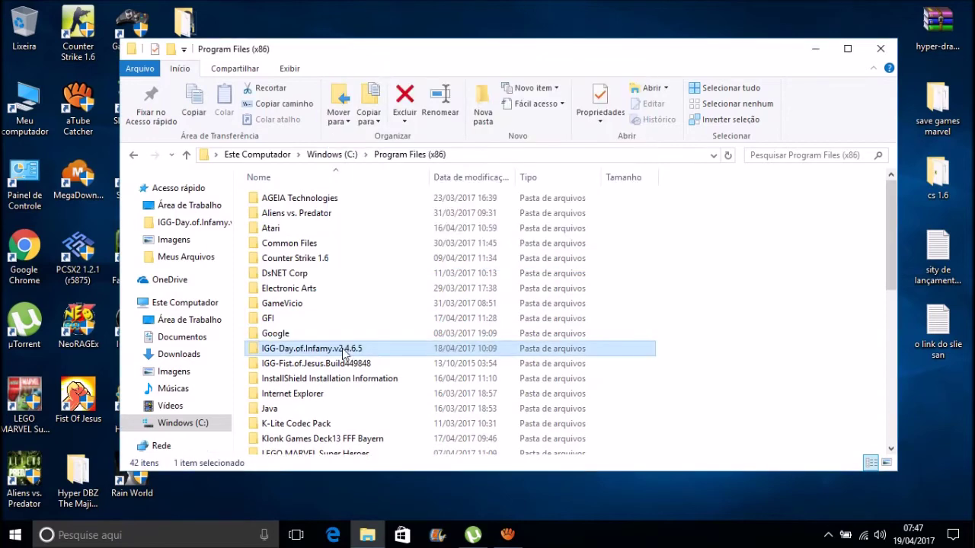
# Open the _CommonRedist\DirectX\Jun2010 subfolder inside the IGG-Day.of.Infamy.v2.4.6.5 folder
pyautogui.doubleClick(343, 350)
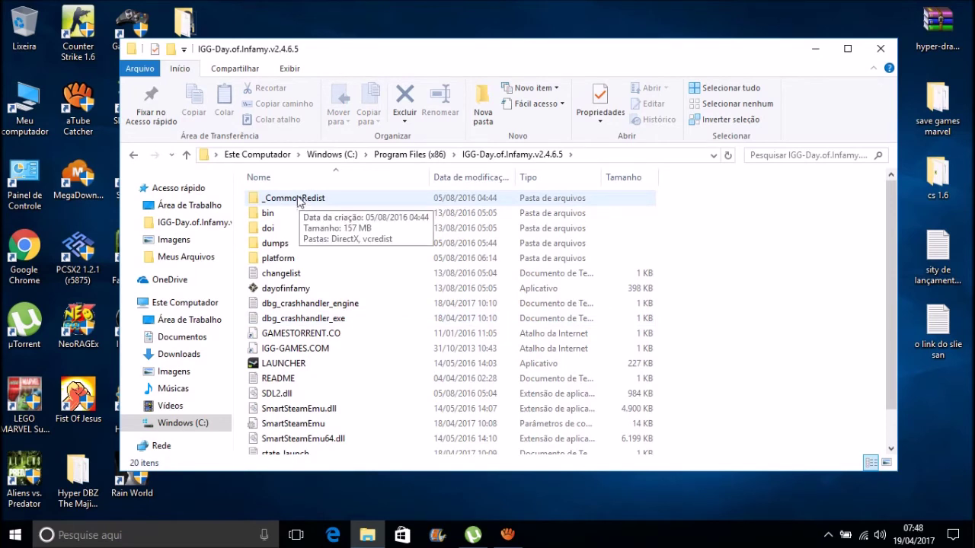
pyautogui.doubleClick(301, 199)
pyautogui.doubleClick(301, 198)
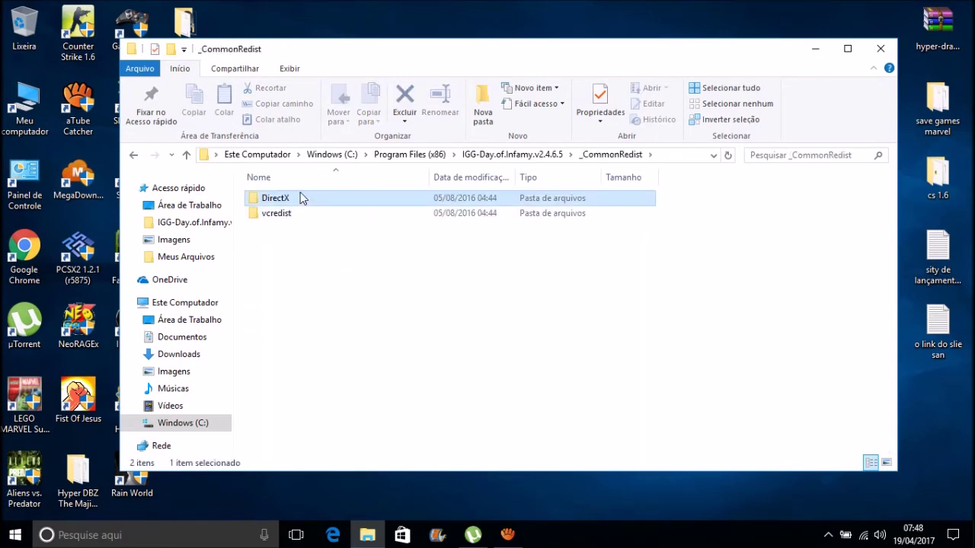
pyautogui.doubleClick(310, 198)
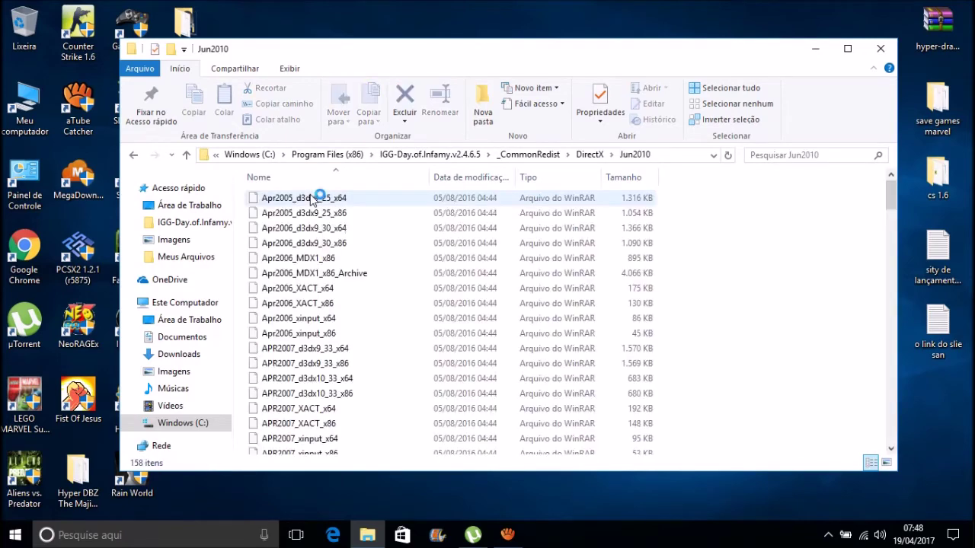
# Locate the DXSETUP application in the Jun2010 folder and view its available actions
pyautogui.moveTo(895, 200); pyautogui.dragTo(892, 287)
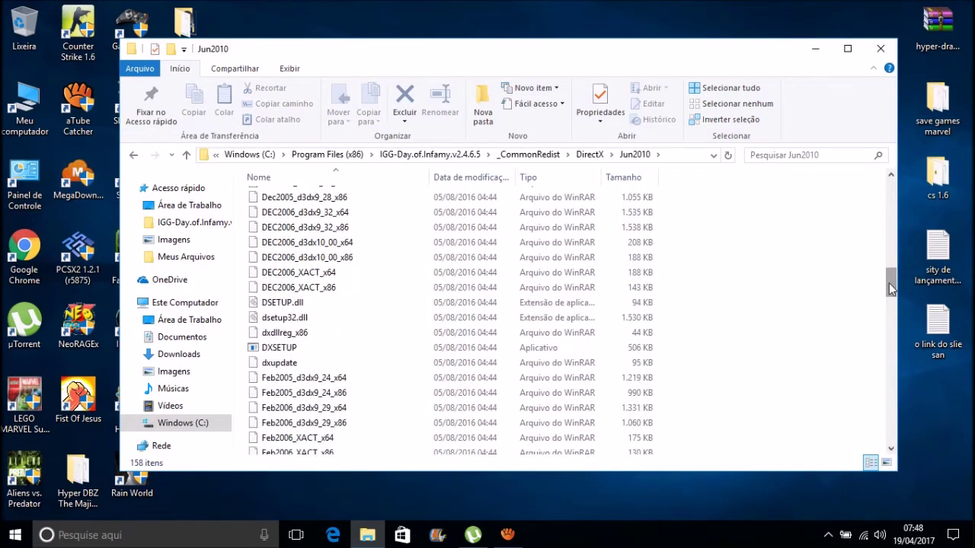
pyautogui.click(313, 349)
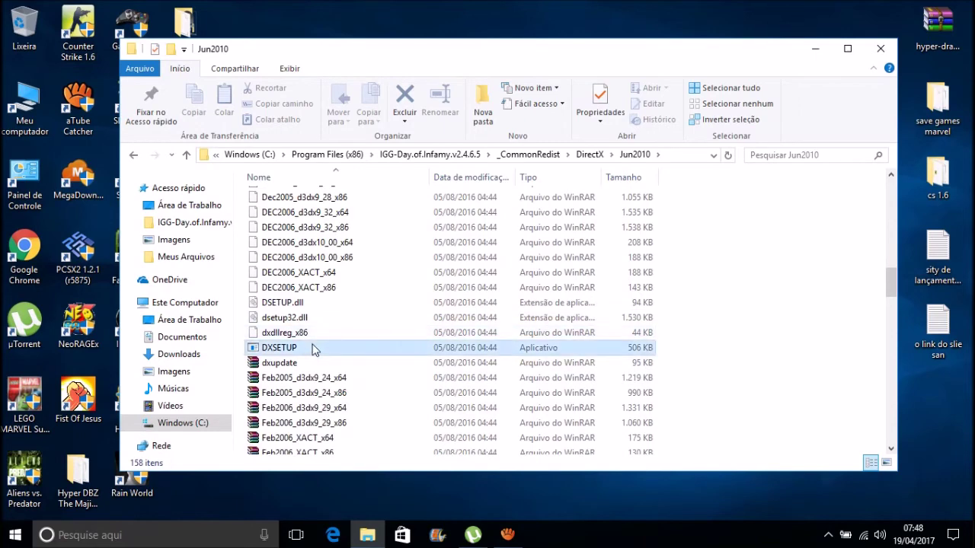
pyautogui.click(314, 348)
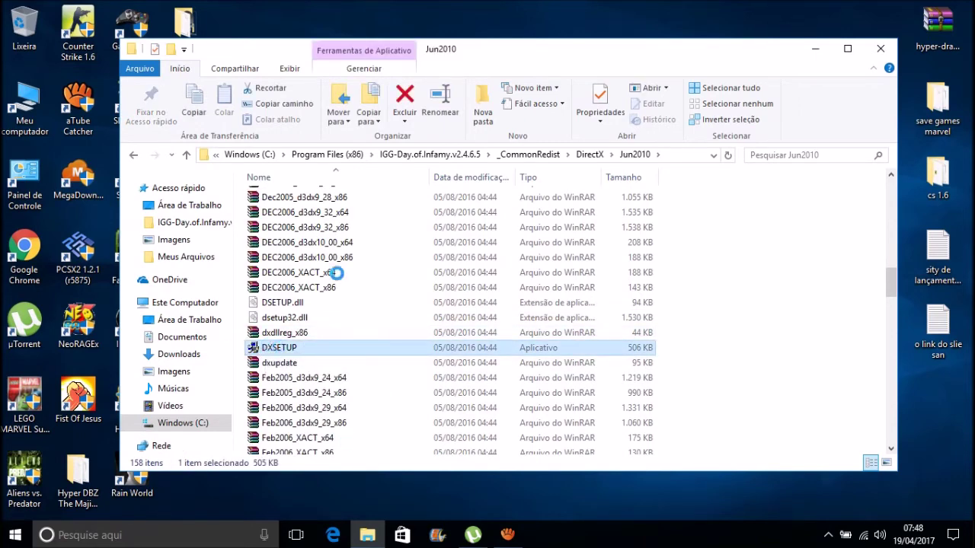
pyautogui.hotkey('shift', 'F10')
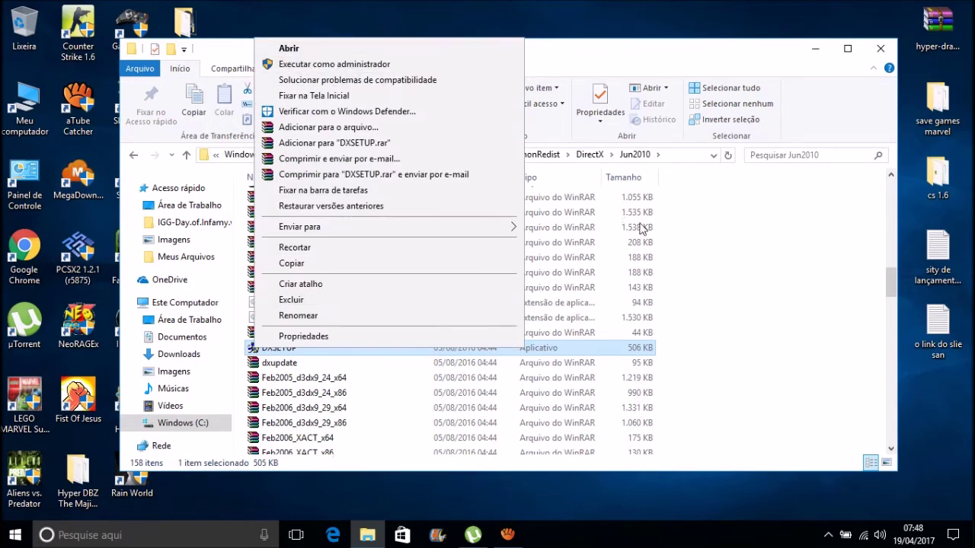
pyautogui.click(743, 281)
pyautogui.click(744, 280)
pyautogui.click(392, 357)
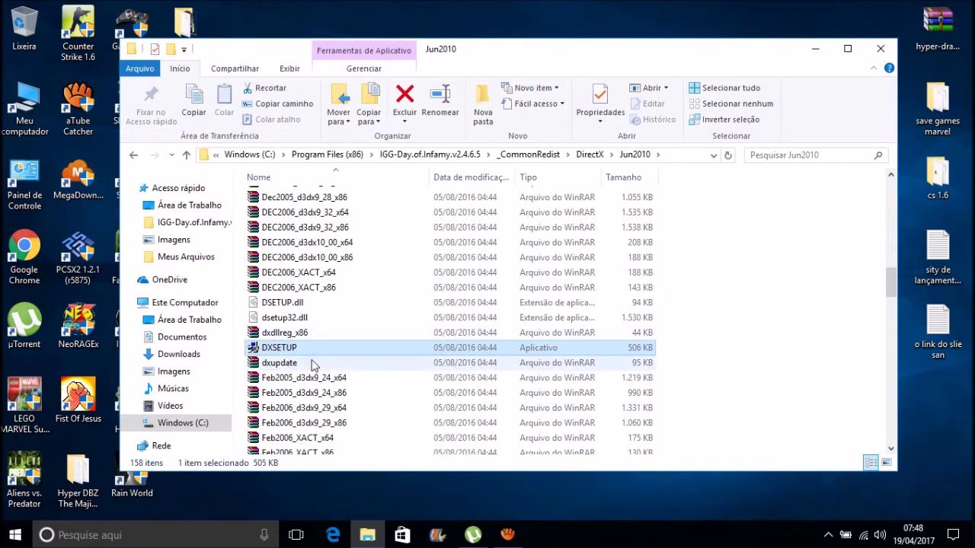
# Go to the vcredist\2010 subfolder of _CommonRedist and examine the vcredist_x64 and vcredist_x86 installers
pyautogui.click(135, 156)
pyautogui.click(134, 156)
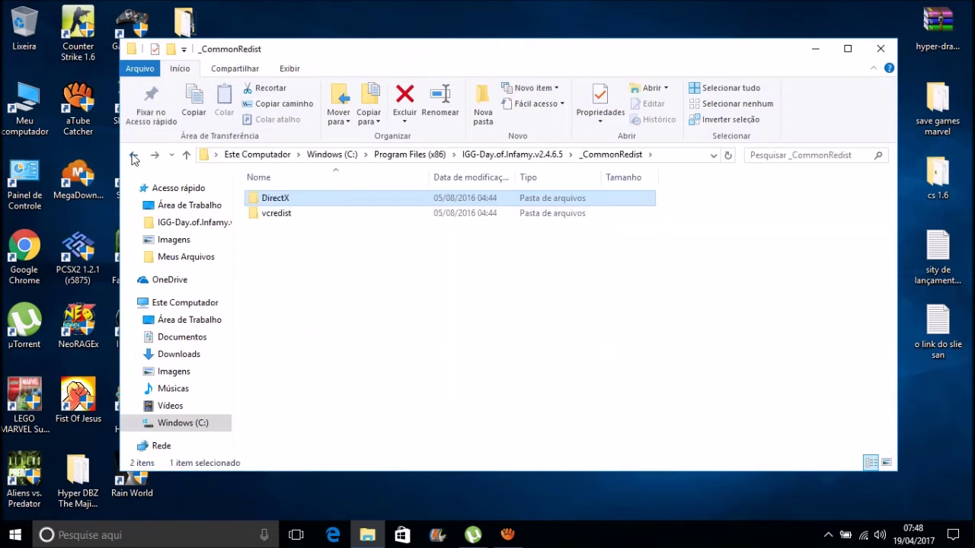
pyautogui.doubleClick(312, 212)
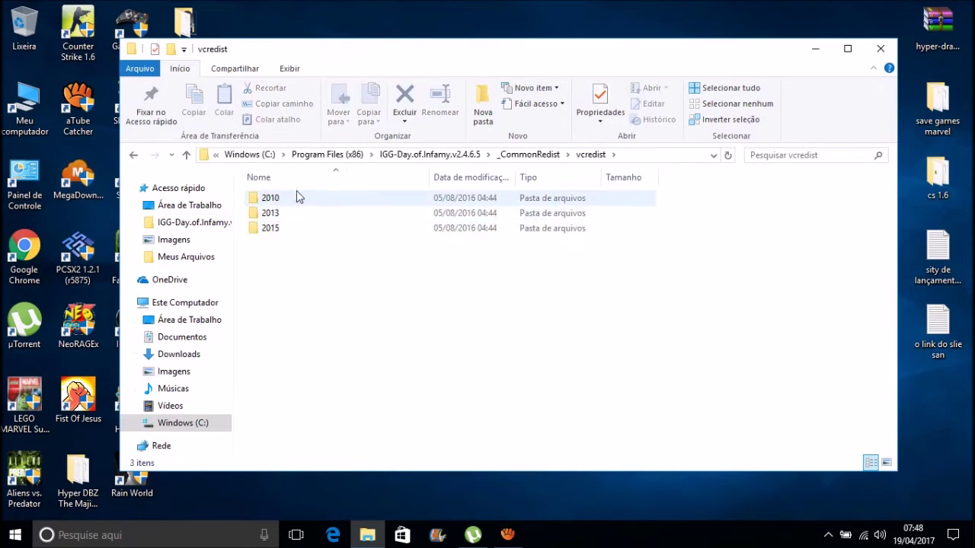
pyautogui.doubleClick(302, 204)
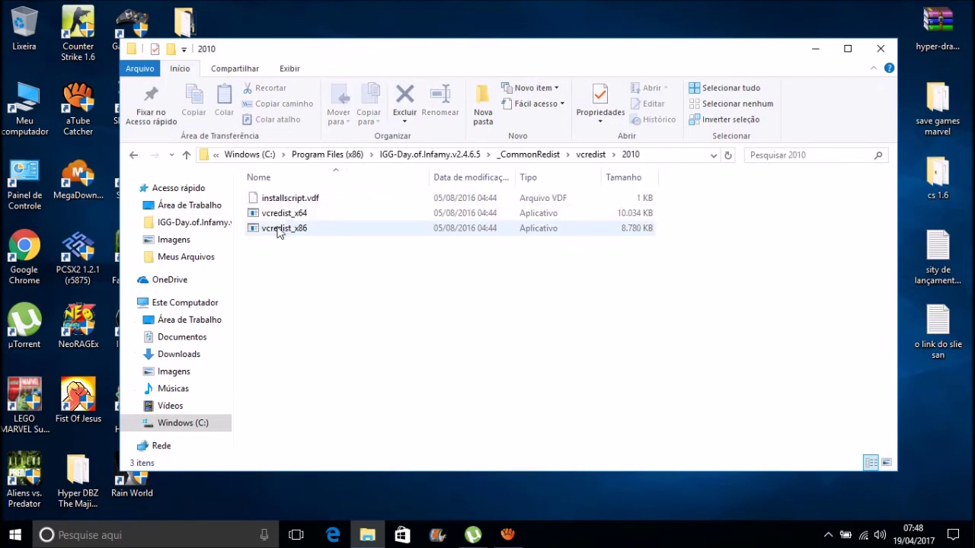
pyautogui.moveTo(326, 273); pyautogui.dragTo(331, 252)
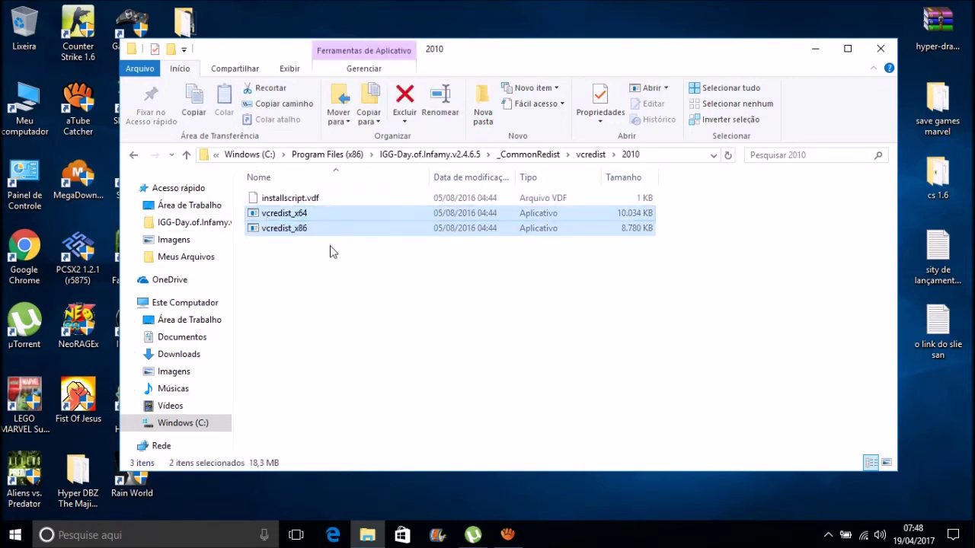
pyautogui.click(332, 252)
pyautogui.click(291, 215)
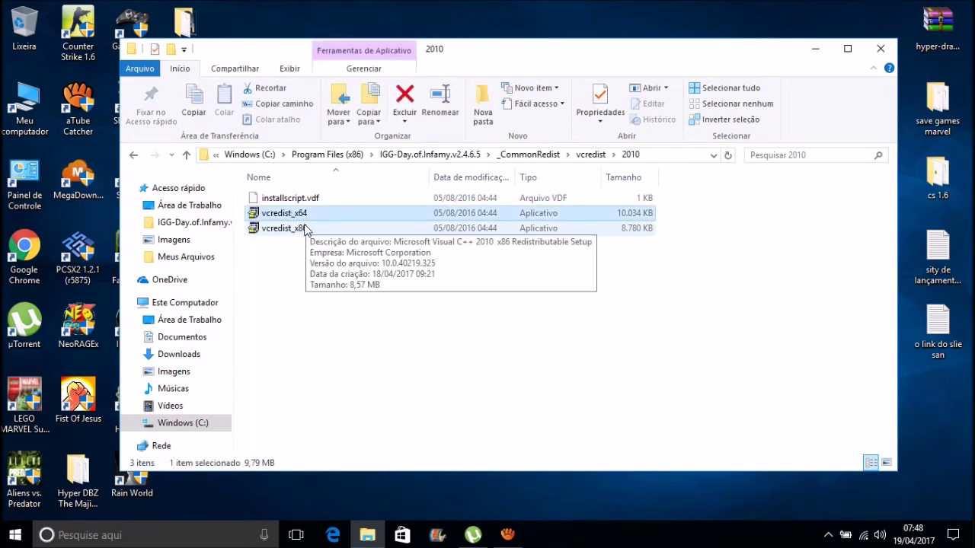
pyautogui.click(304, 228)
# Examine the vcredist_x64 and vcredist_x86 installers in the 2013 subfolder of vcredist
pyautogui.click(134, 156)
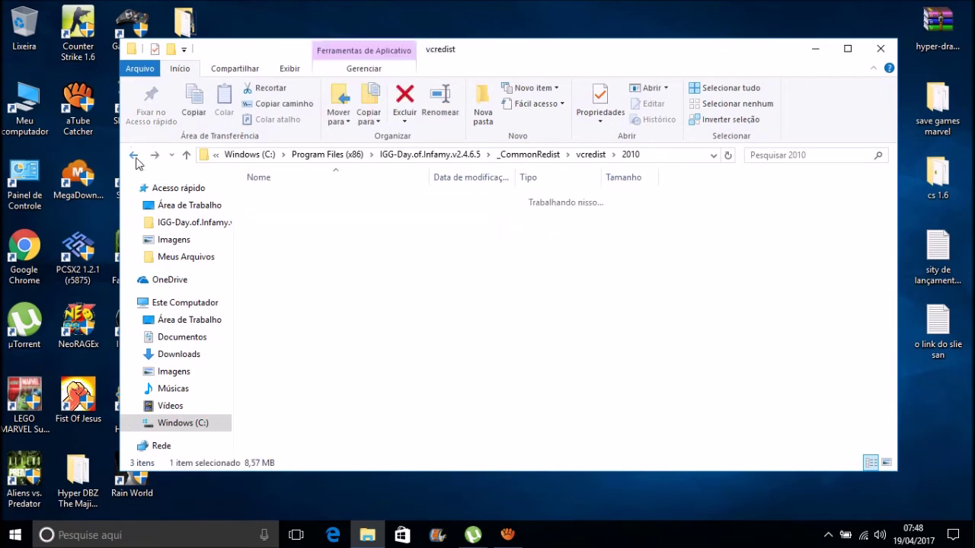
pyautogui.doubleClick(288, 216)
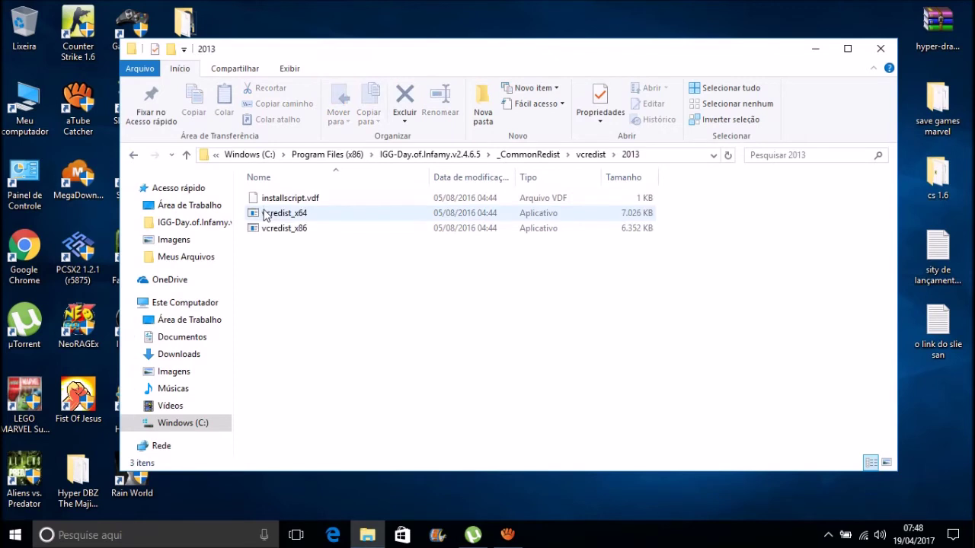
pyautogui.click(281, 215)
pyautogui.click(281, 233)
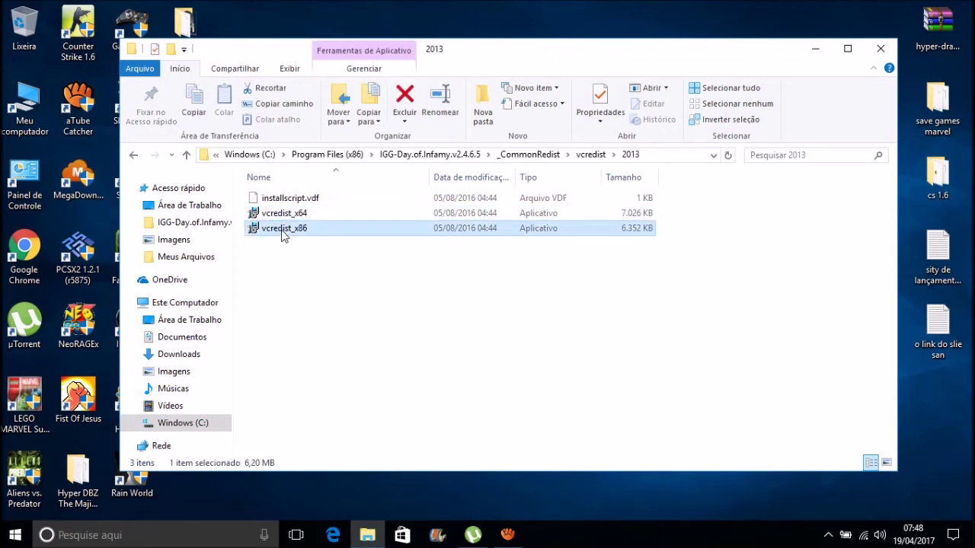
pyautogui.click(282, 215)
# Examine the vc_redist.x64 and vc_redist.x86 installers in the 2015 subfolder of vcredist
pyautogui.click(133, 155)
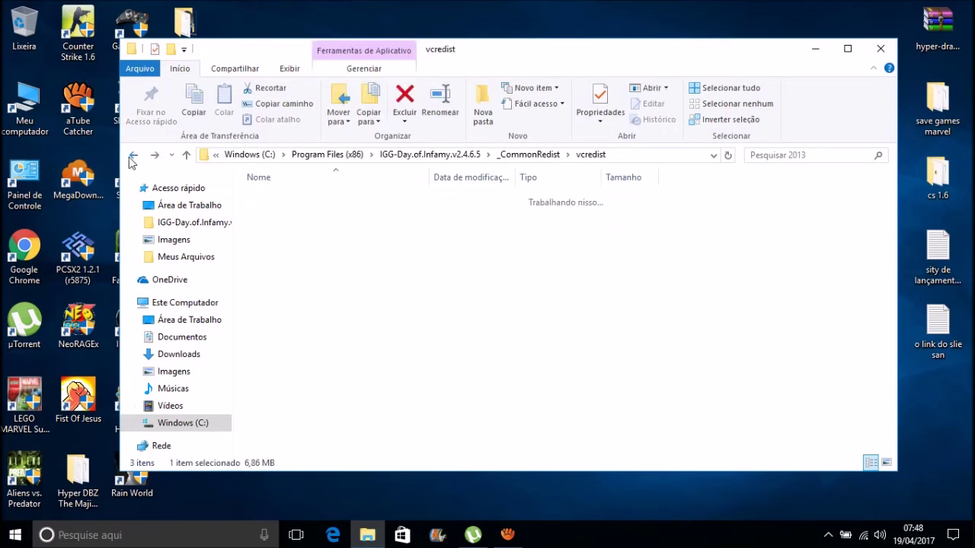
pyautogui.doubleClick(295, 229)
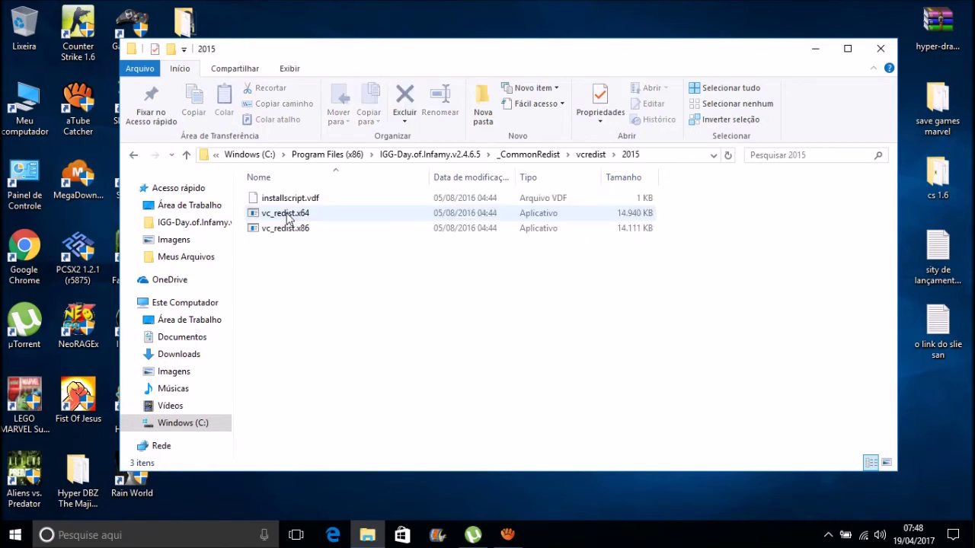
pyautogui.click(285, 216)
pyautogui.click(350, 291)
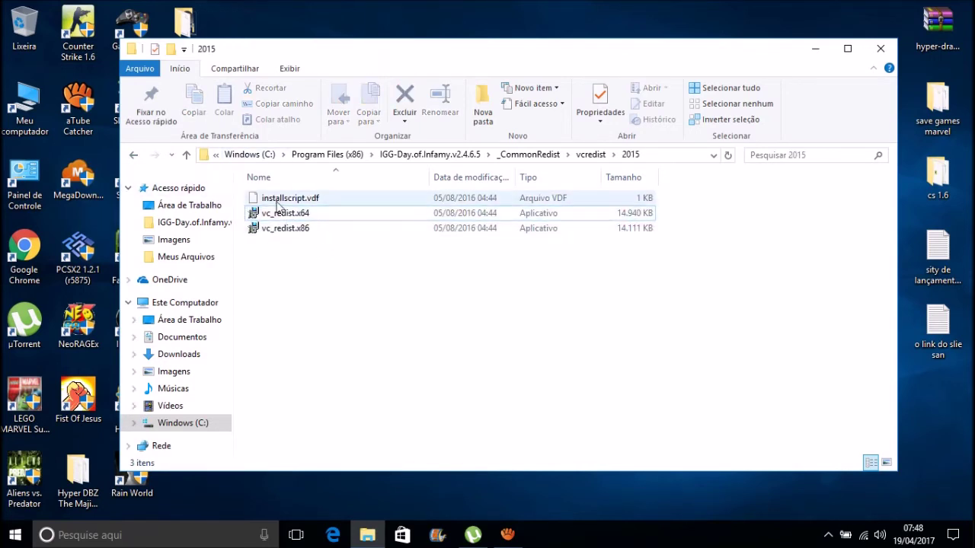
# Return to the IGG-Day.of.Infamy.v2.4.6.5 folder and create a desktop shortcut for the LAUNCHER application
pyautogui.click(134, 156)
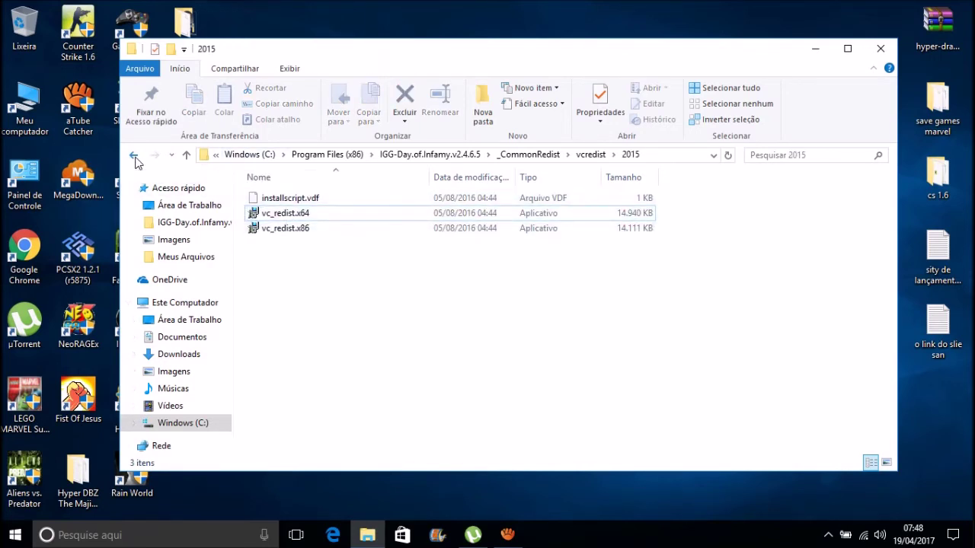
pyautogui.click(134, 156)
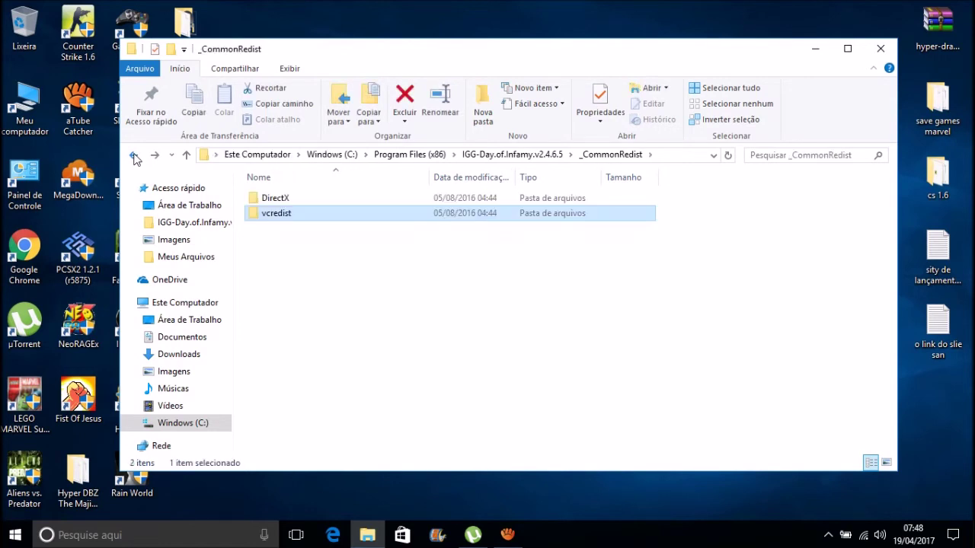
pyautogui.click(134, 156)
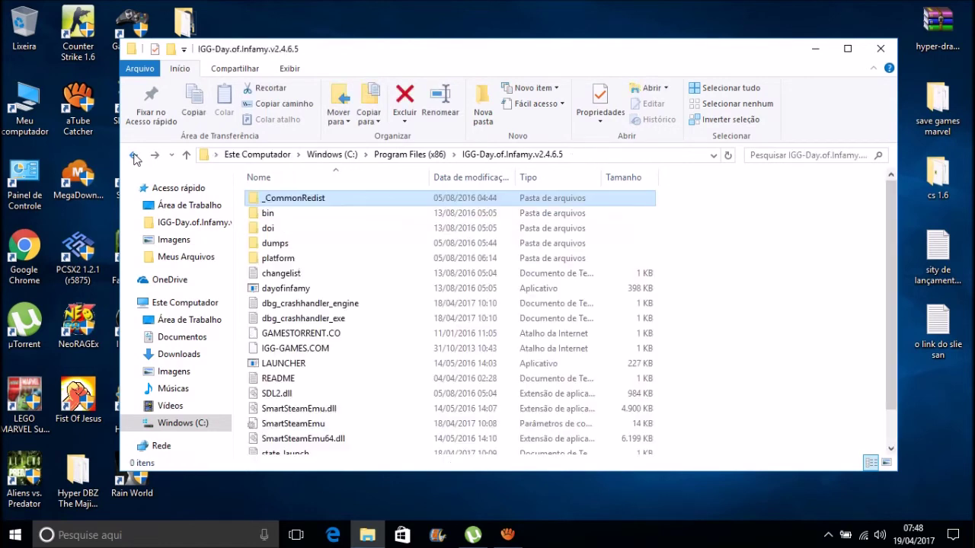
pyautogui.click(286, 294)
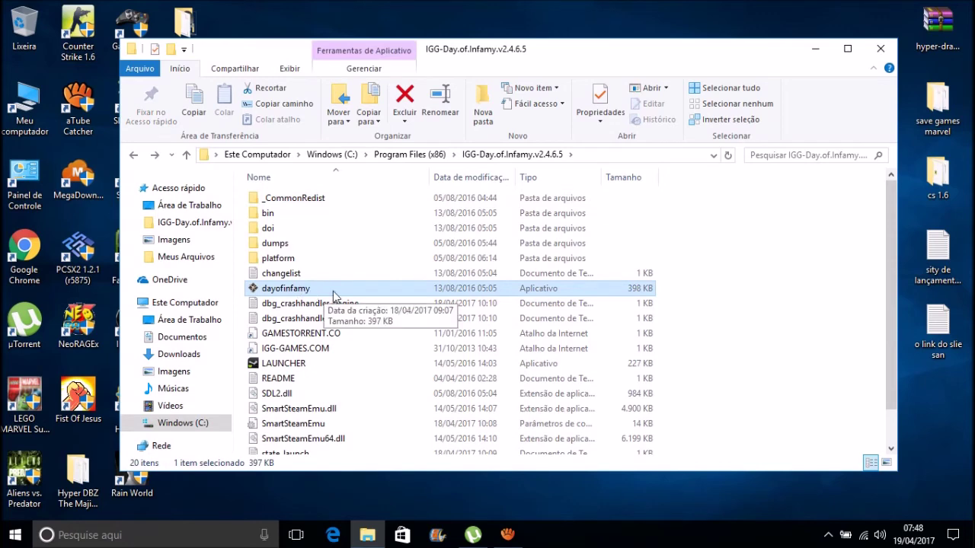
pyautogui.click(294, 365)
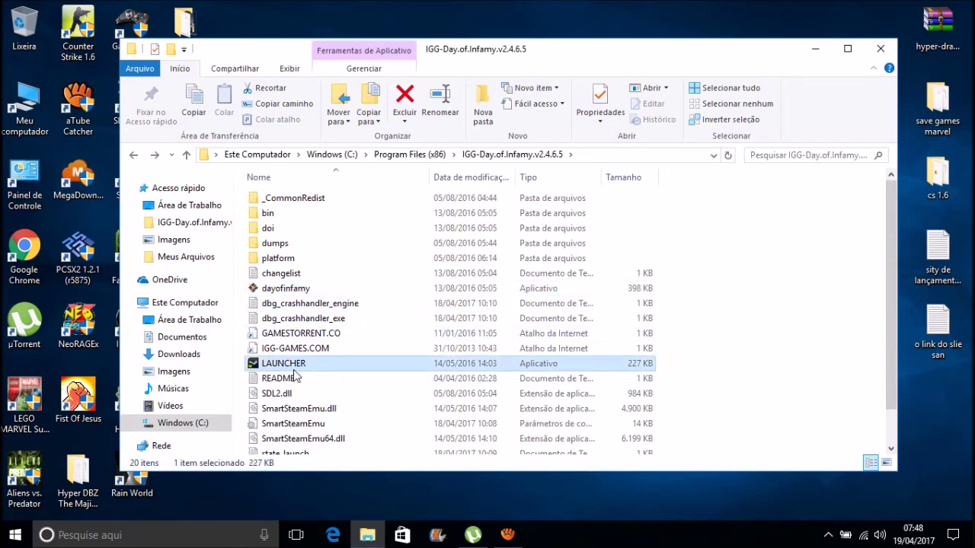
pyautogui.rightClick(294, 374)
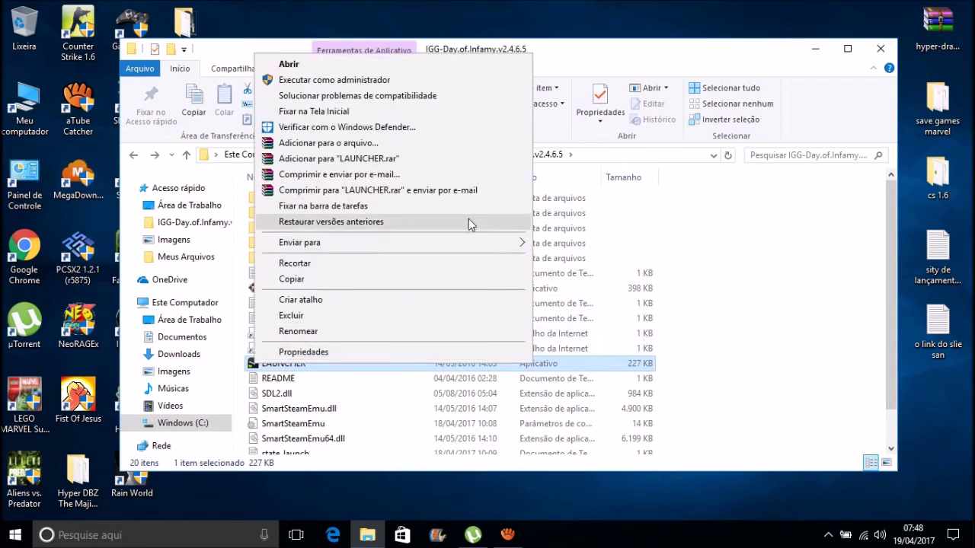
pyautogui.moveTo(496, 243)
pyautogui.click(568, 244)
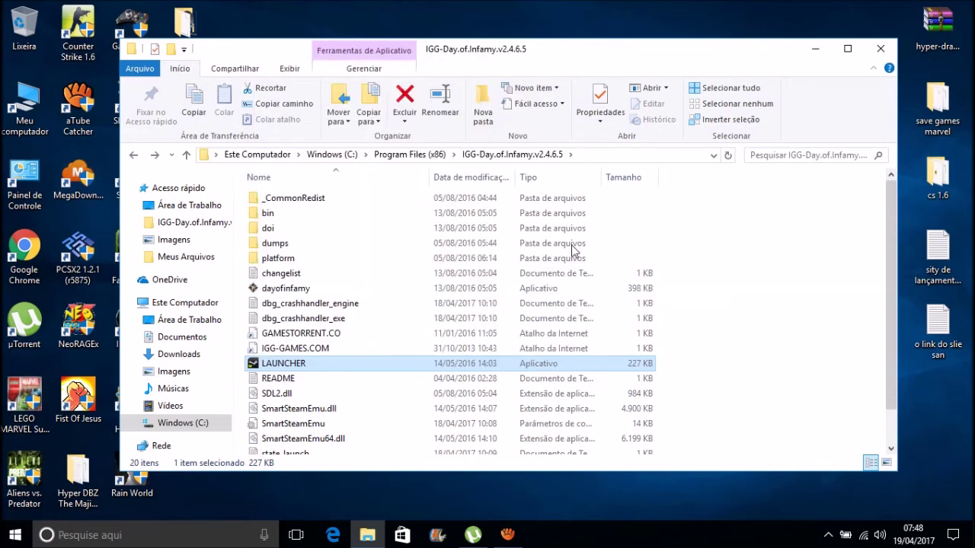
pyautogui.click(881, 48)
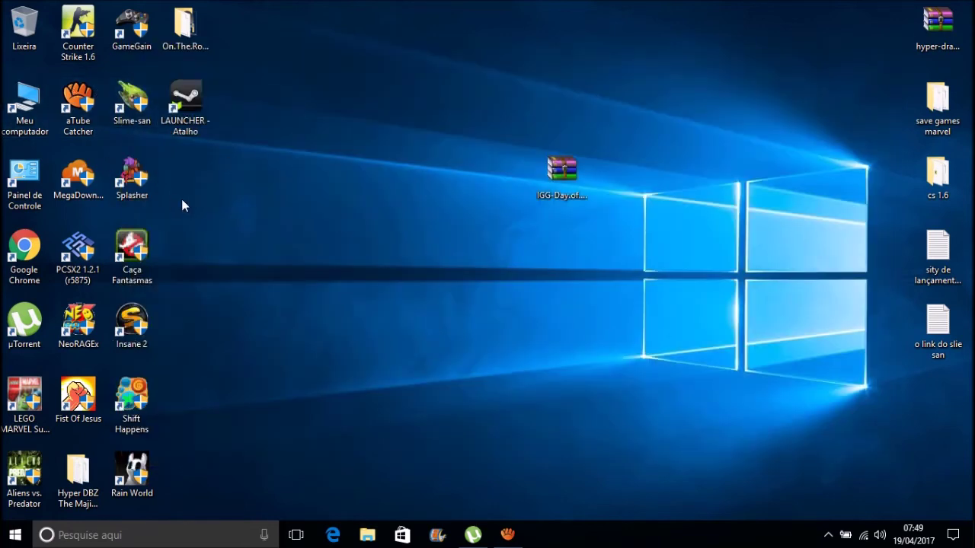
# Copy the text Day.of.Infamy from the target path in the LAUNCHER desktop shortcut's properties
pyautogui.click(182, 111)
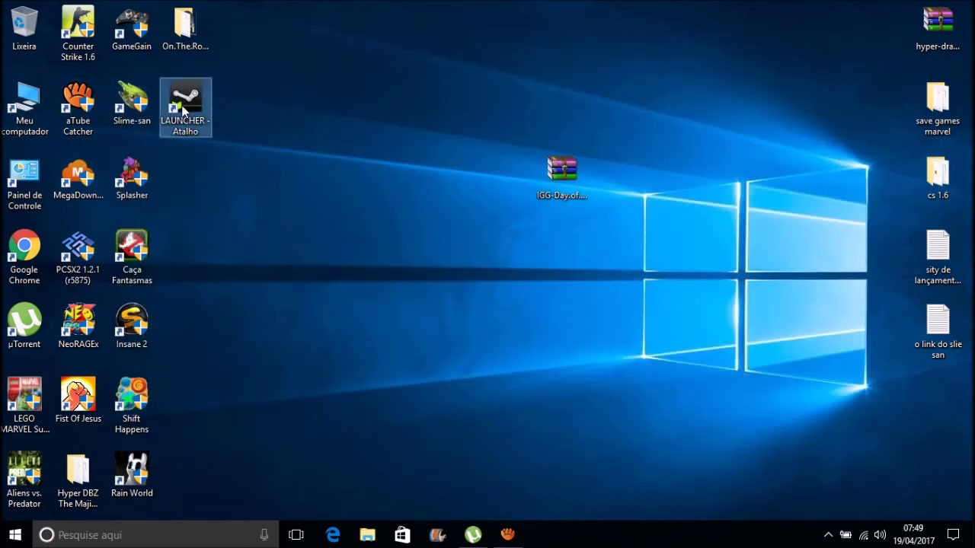
pyautogui.rightClick(185, 98)
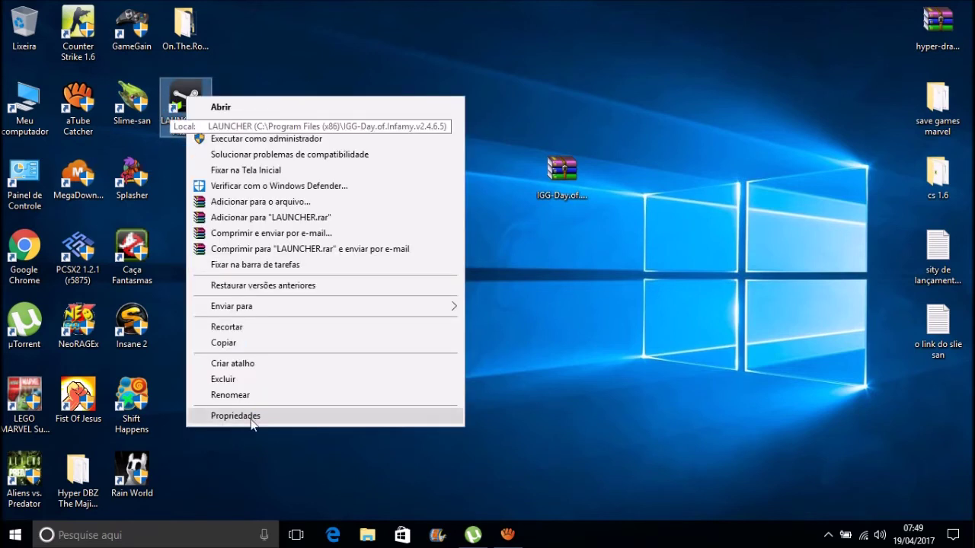
pyautogui.click(217, 417)
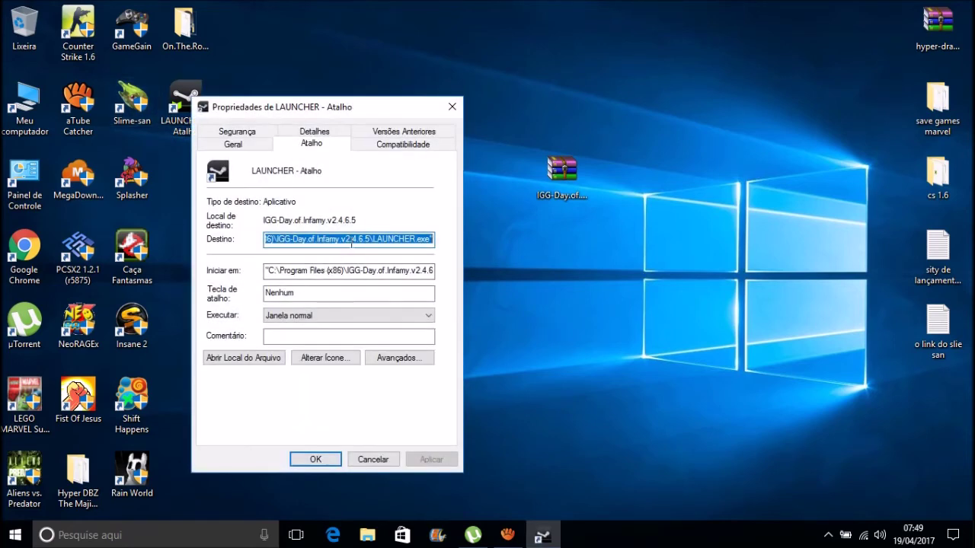
pyautogui.moveTo(340, 238); pyautogui.dragTo(291, 239)
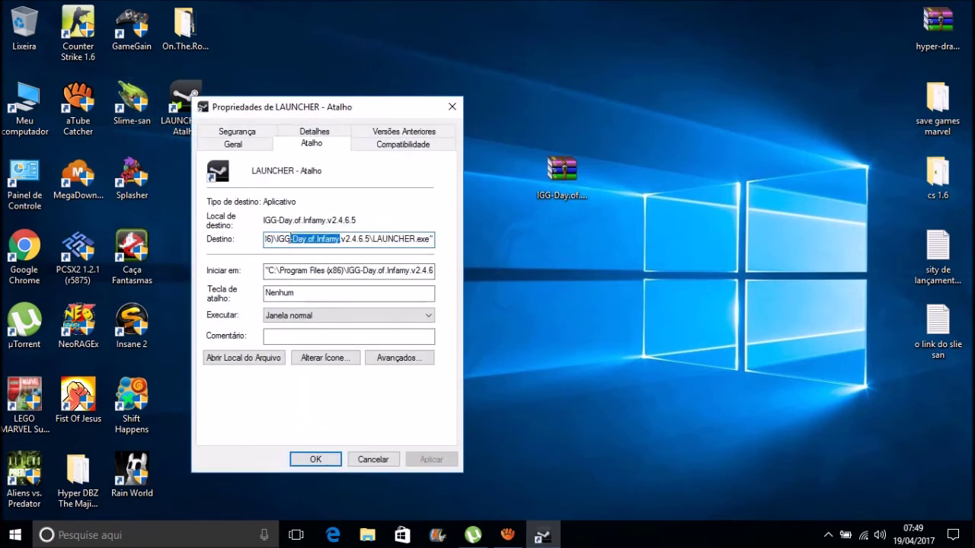
pyautogui.rightClick(294, 238)
pyautogui.click(373, 288)
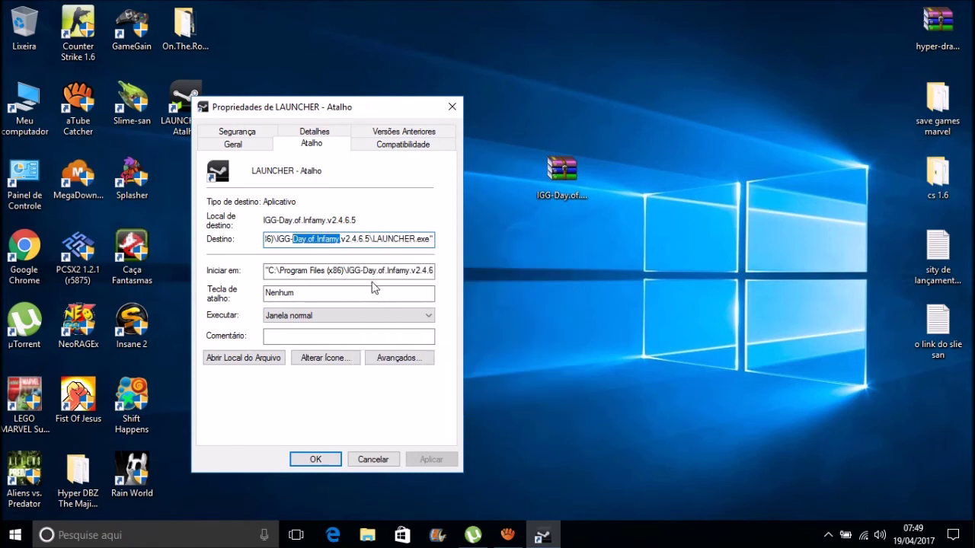
# Rename the LAUNCHER shortcut as Day of Infamy and set it to run as administrator
pyautogui.click(249, 145)
pyautogui.moveTo(349, 172); pyautogui.dragTo(186, 161)
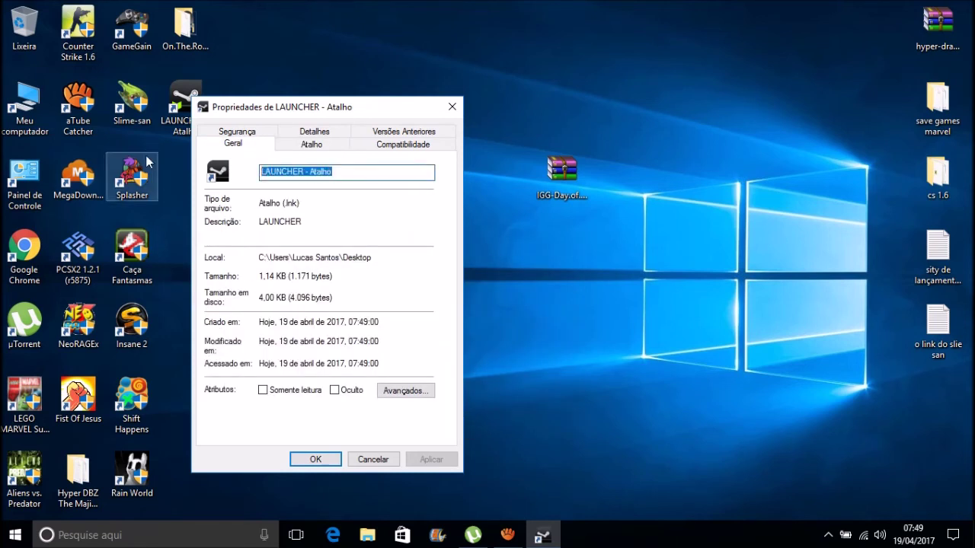
pyautogui.hotkey('ctrl', 'v')
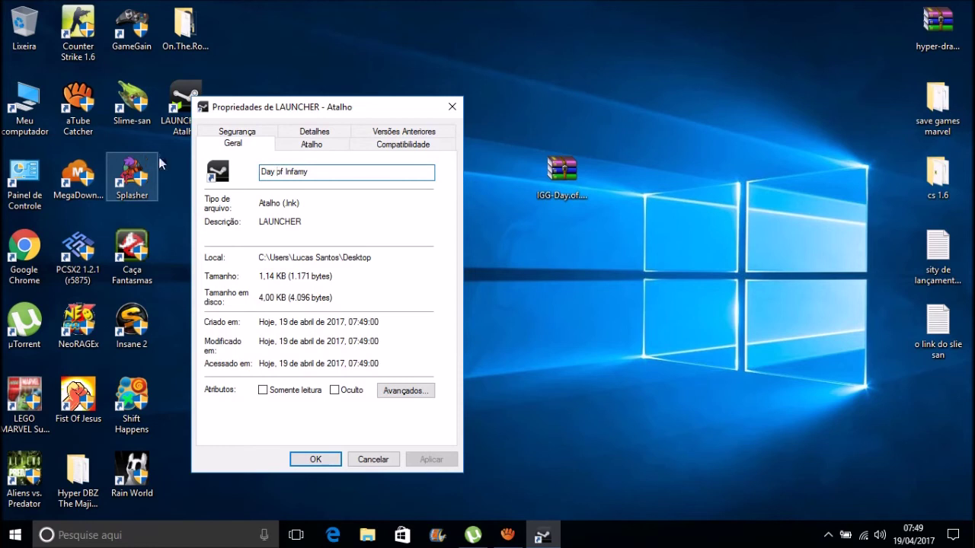
pyautogui.click(371, 146)
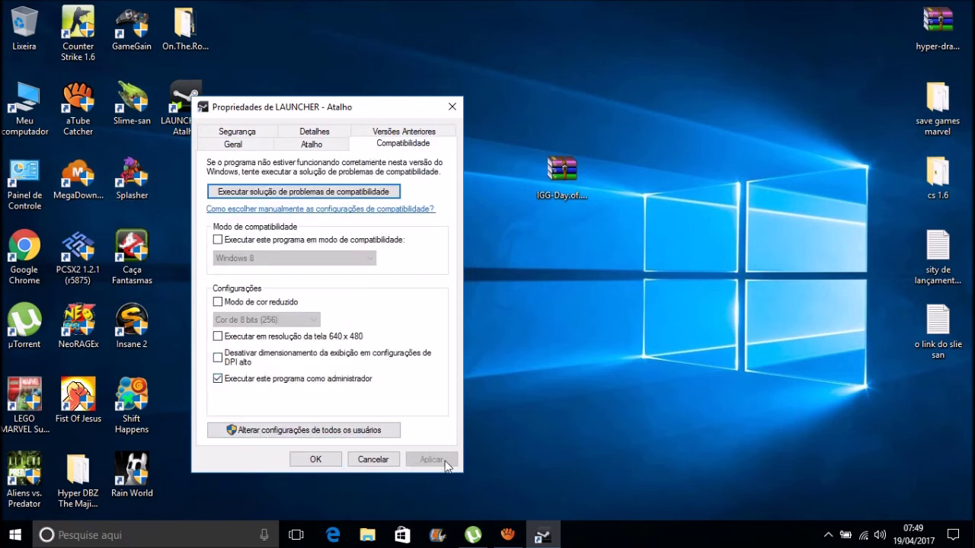
pyautogui.click(315, 460)
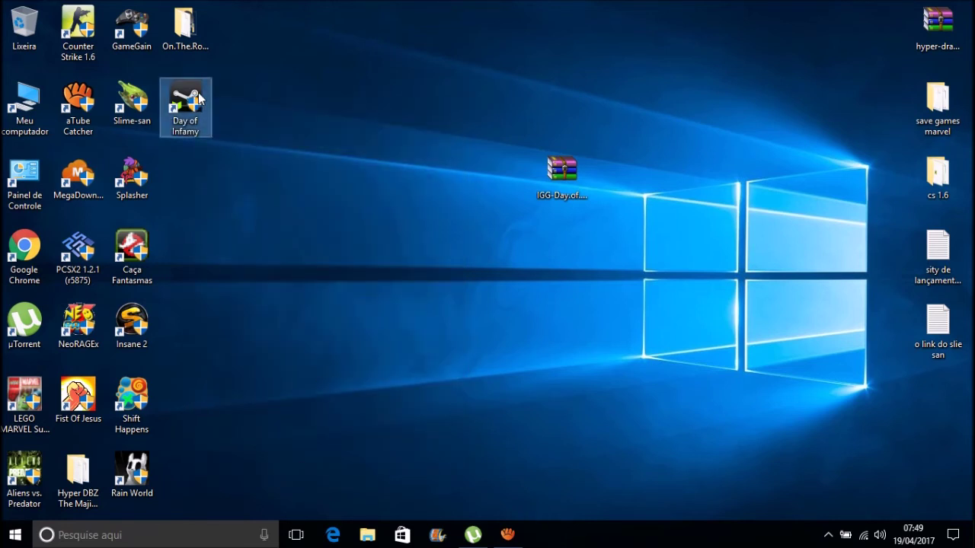
pyautogui.moveTo(257, 174); pyautogui.dragTo(6, 6)
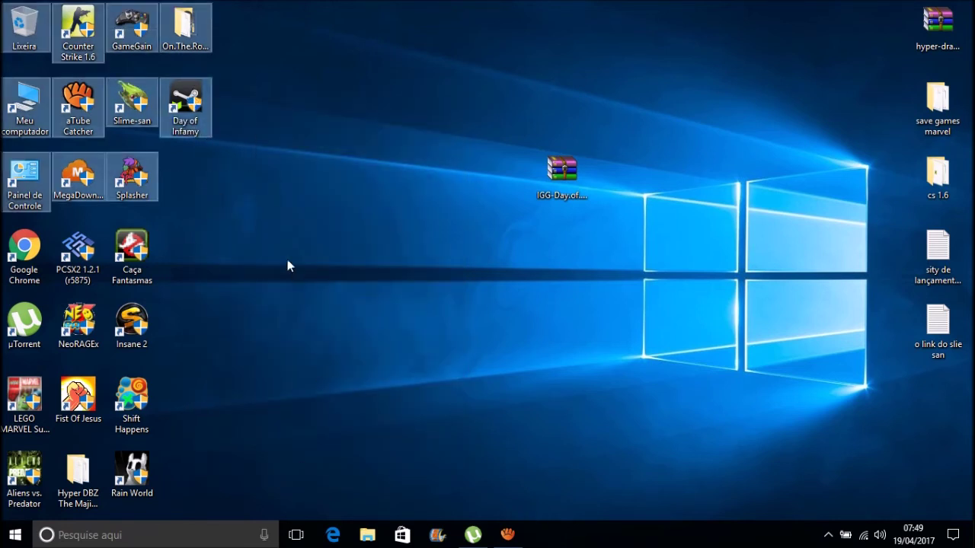
pyautogui.click(303, 234)
pyautogui.moveTo(4, 4); pyautogui.dragTo(257, 170)
pyautogui.click(254, 172)
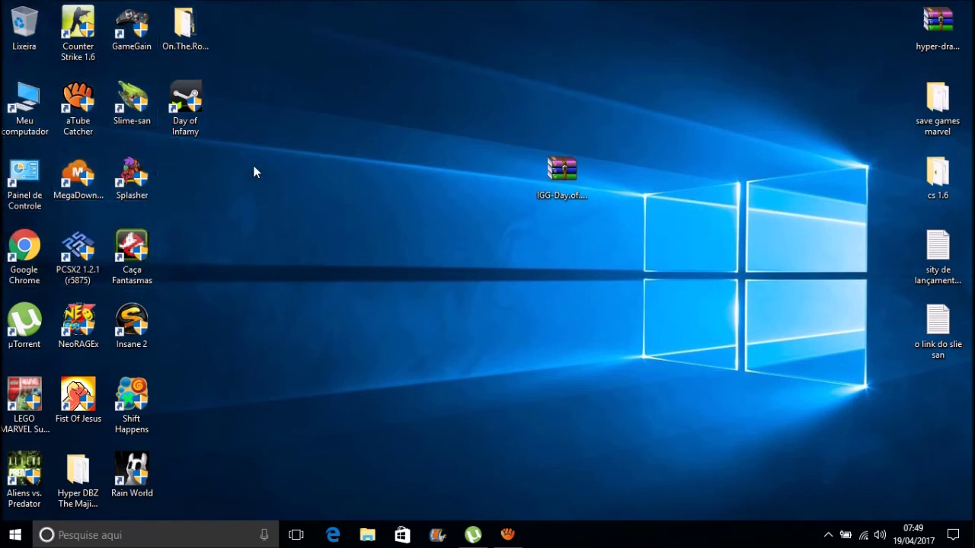